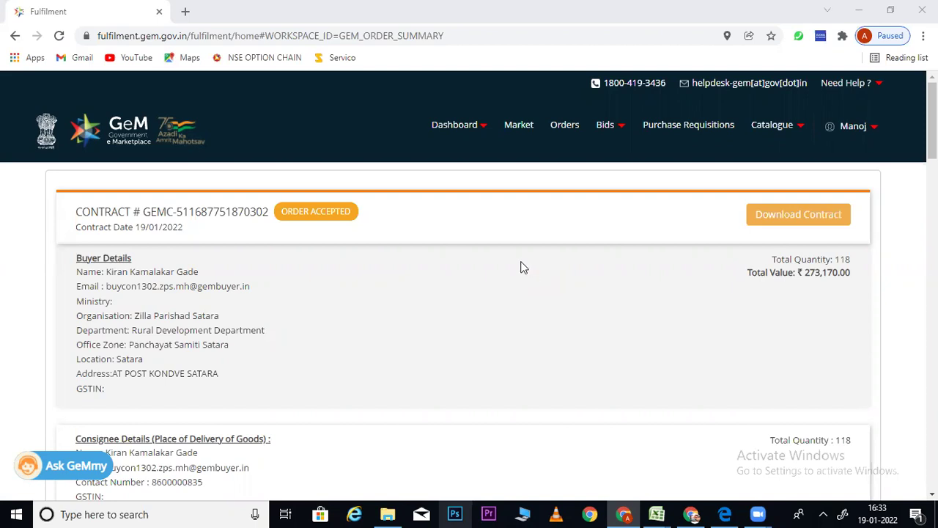
# Review the uploaded tax invoice kondavebillnew.pdf in Microsoft Edge, including its bill, tax and bank details, and return to the GeM invoice form
pyautogui.scroll(-2, 929, 132)
pyautogui.scroll(-5, 904, 215)
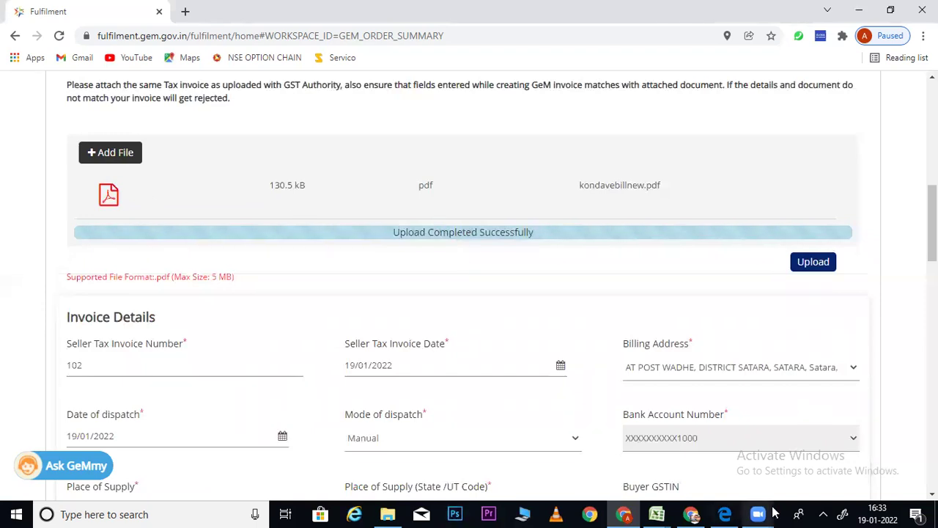
pyautogui.click(725, 513)
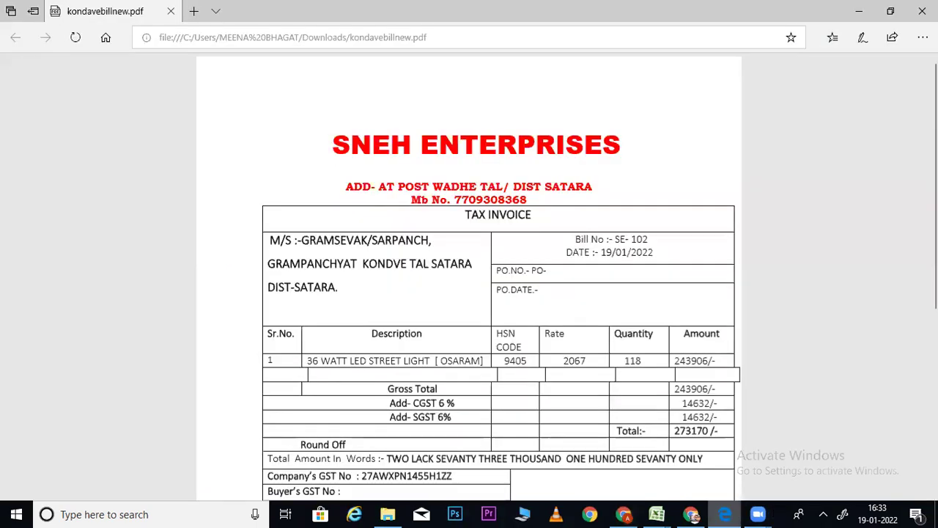
pyautogui.scroll(-3, 668, 244)
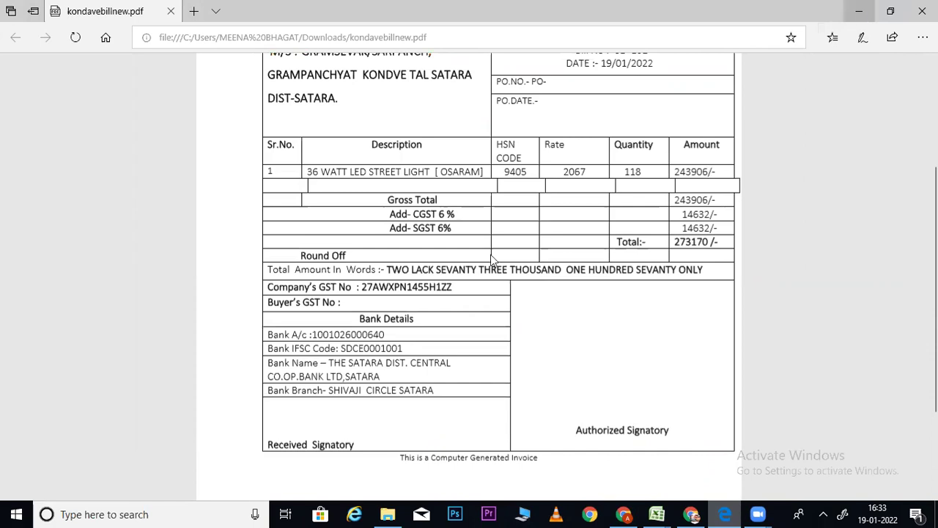
pyautogui.click(862, 19)
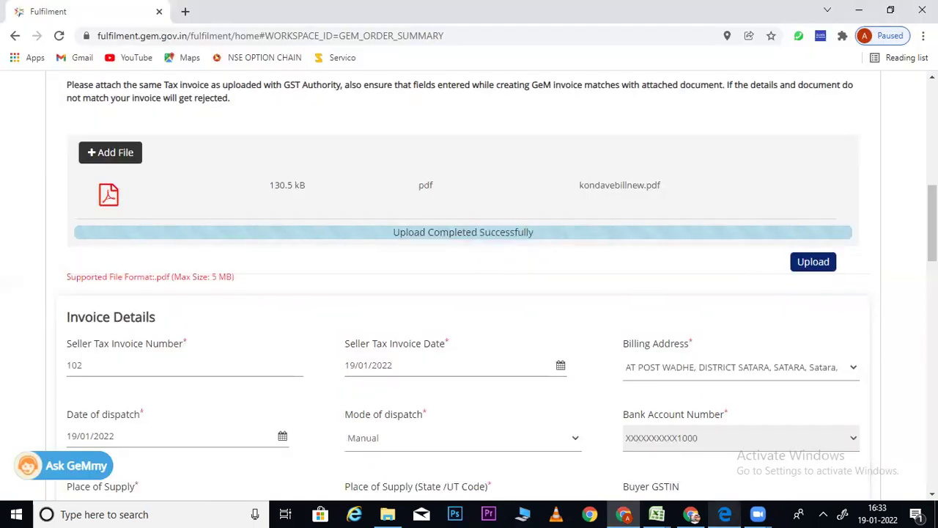
# Review the dispatch mode and place of supply in the invoice details, and set the supply type to Intra-State
pyautogui.scroll(-3, 134, 265)
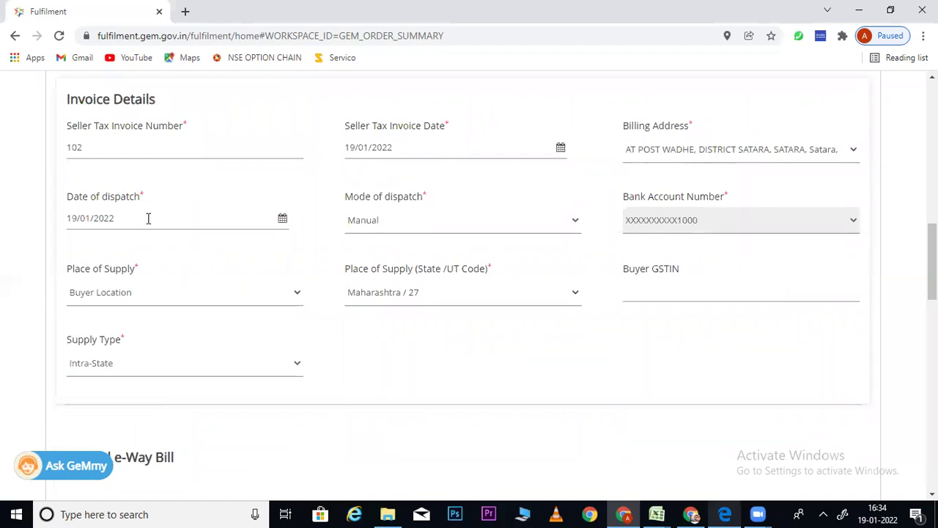
pyautogui.click(408, 224)
pyautogui.click(376, 284)
pyautogui.click(82, 367)
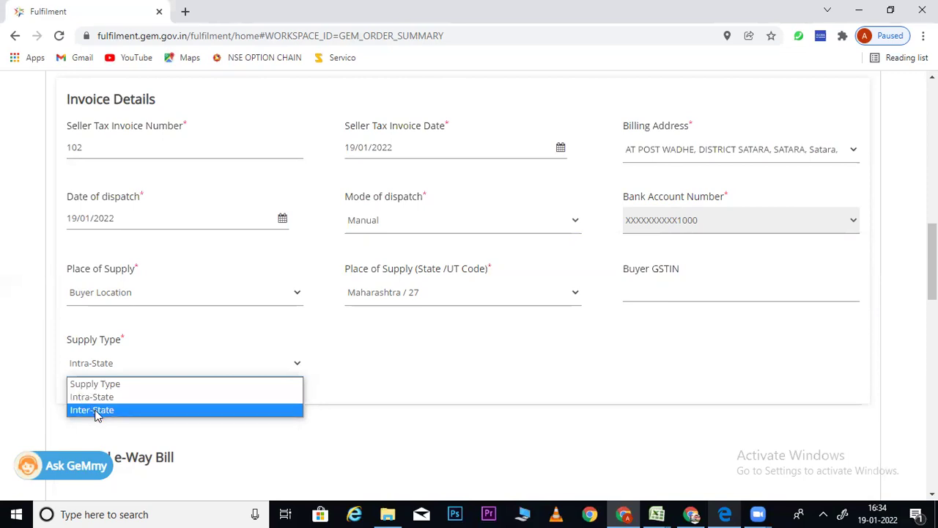
pyautogui.click(94, 398)
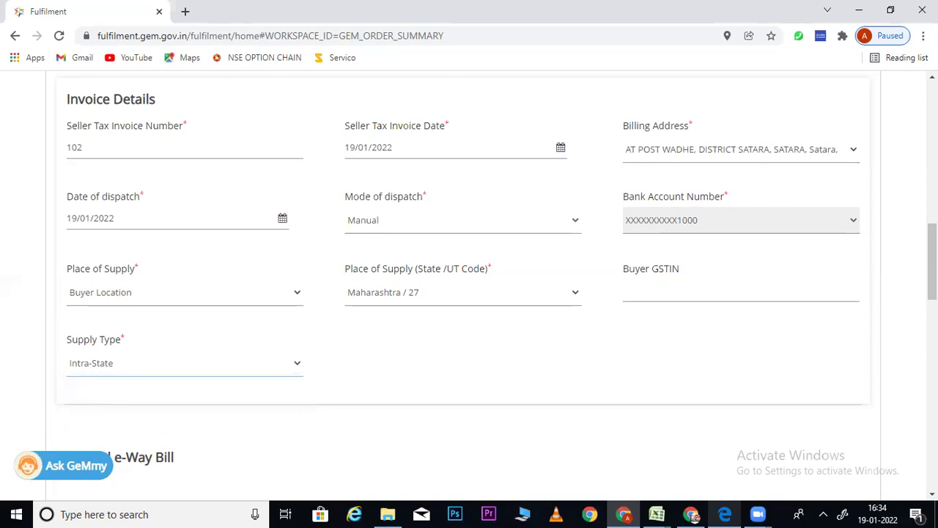
# Compare the quantity, taxable amount and GST figures in the product details with those in the PDF tax invoice
pyautogui.scroll(-5, 237, 118)
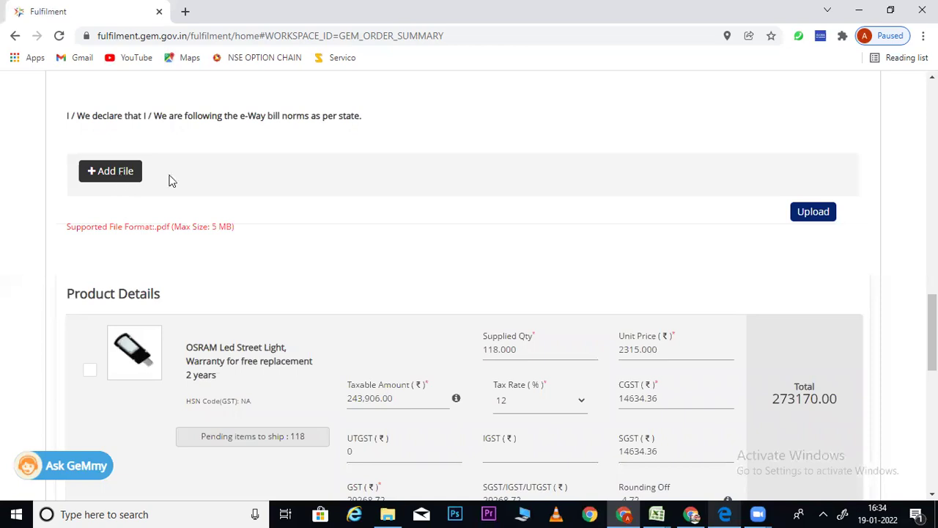
pyautogui.scroll(-2, 660, 270)
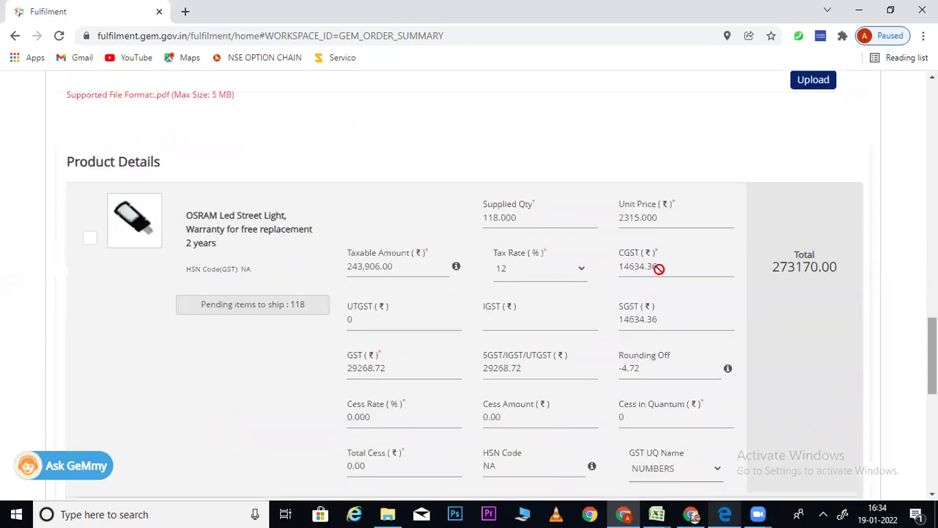
pyautogui.click(724, 513)
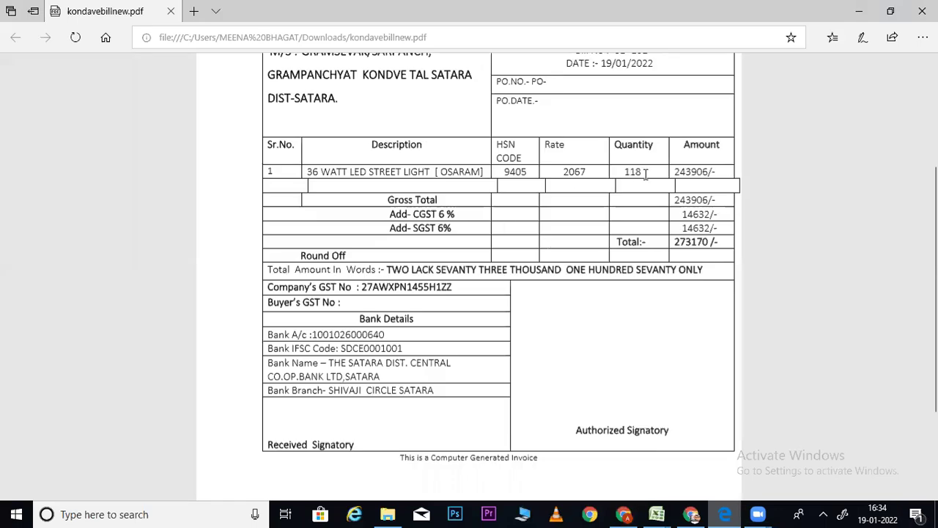
pyautogui.click(858, 11)
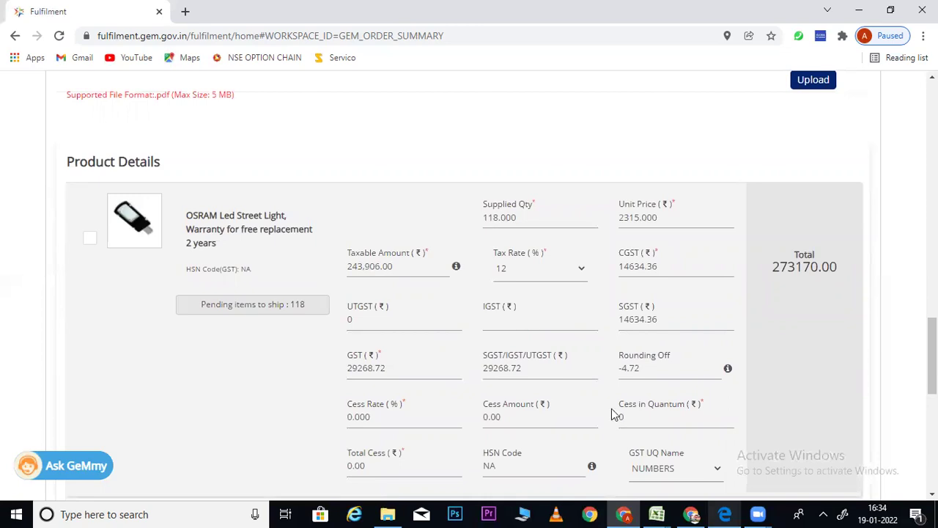
pyautogui.click(724, 513)
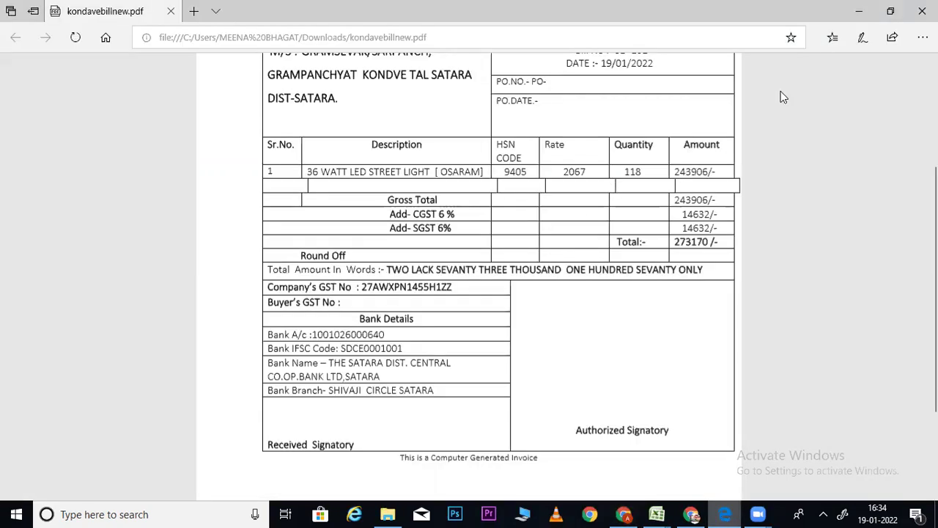
pyautogui.click(859, 9)
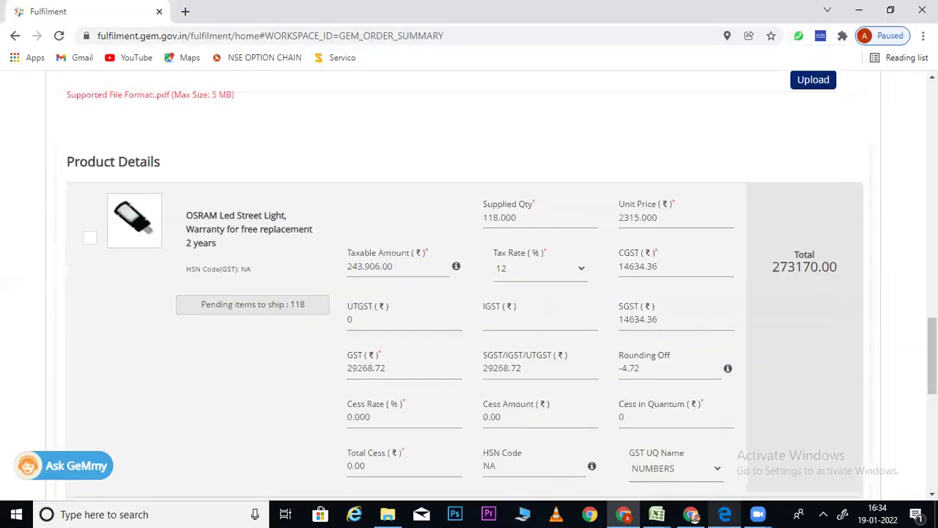
# Try to preview the invoice, read the error message and dismiss it
pyautogui.scroll(-3, 843, 411)
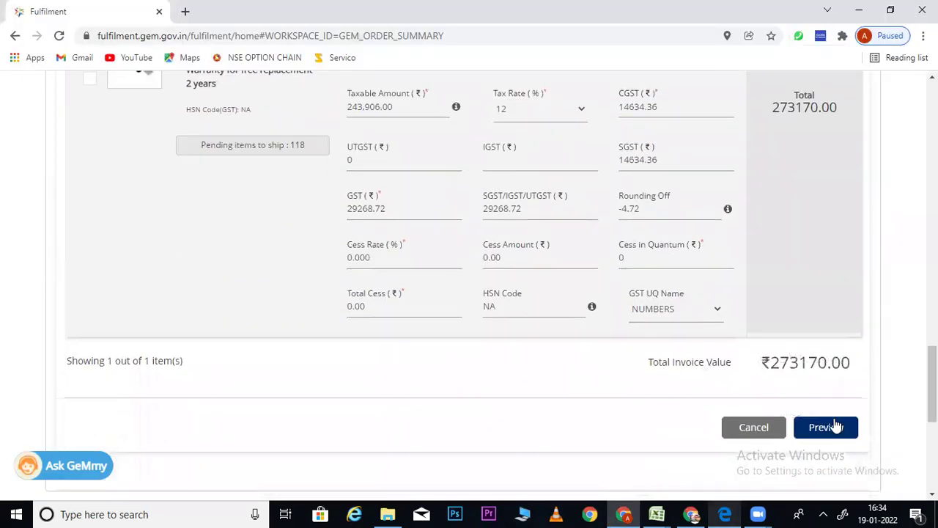
pyautogui.click(834, 426)
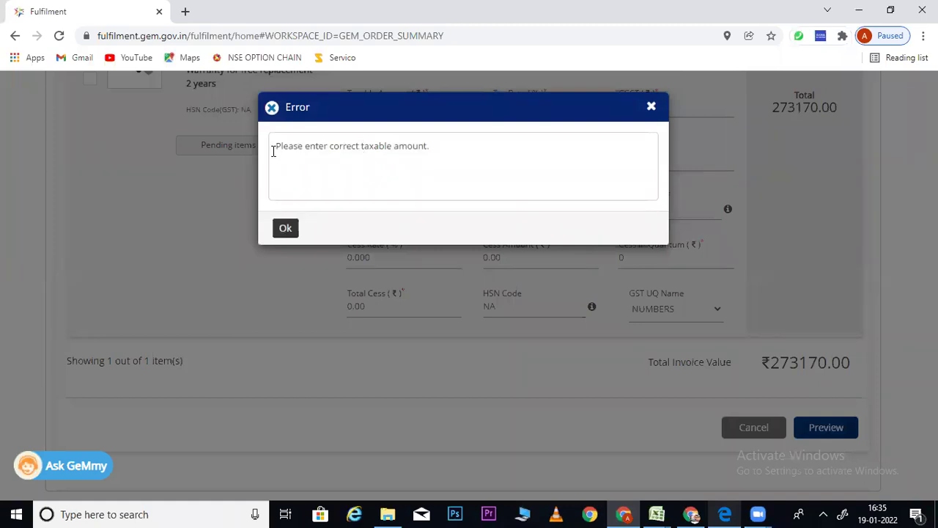
pyautogui.moveTo(274, 150); pyautogui.dragTo(428, 145)
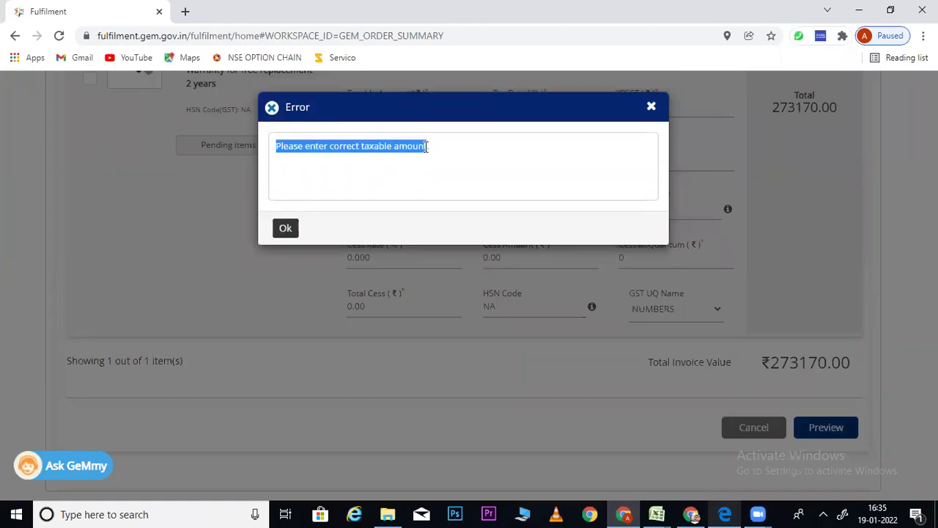
pyautogui.click(285, 228)
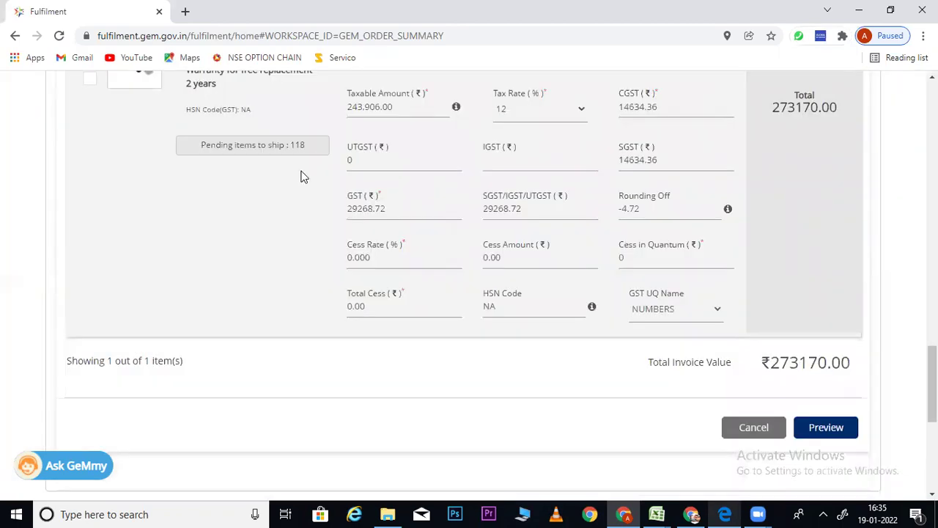
# Check the form's taxable amount and total against cells E6 and E7 on Sheet4 of January Offline e tender and GeM Expense.xlsx in Excel
pyautogui.moveTo(404, 107); pyautogui.dragTo(337, 109)
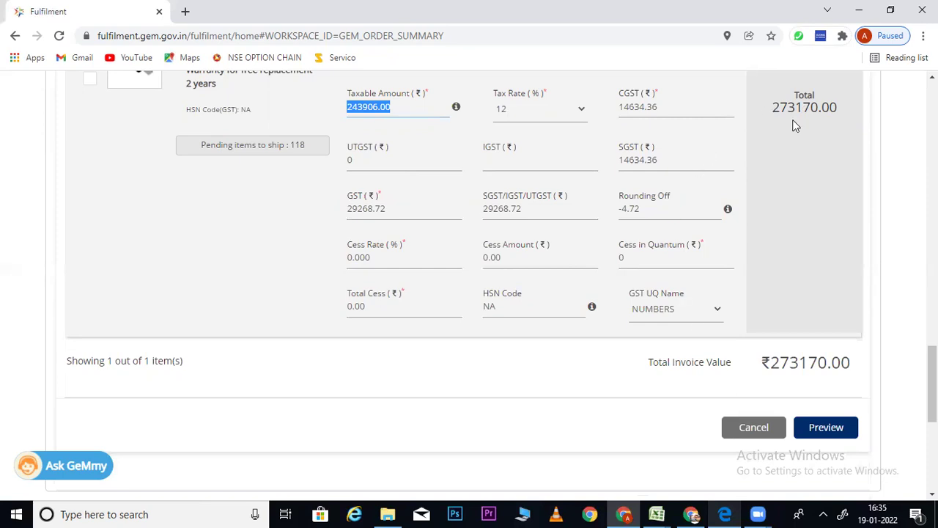
pyautogui.moveTo(773, 108); pyautogui.dragTo(820, 109)
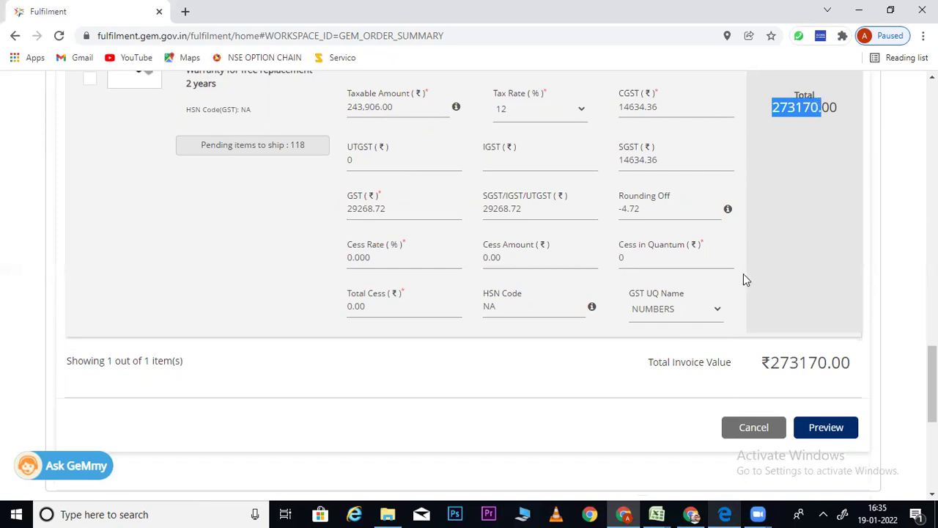
pyautogui.click(656, 514)
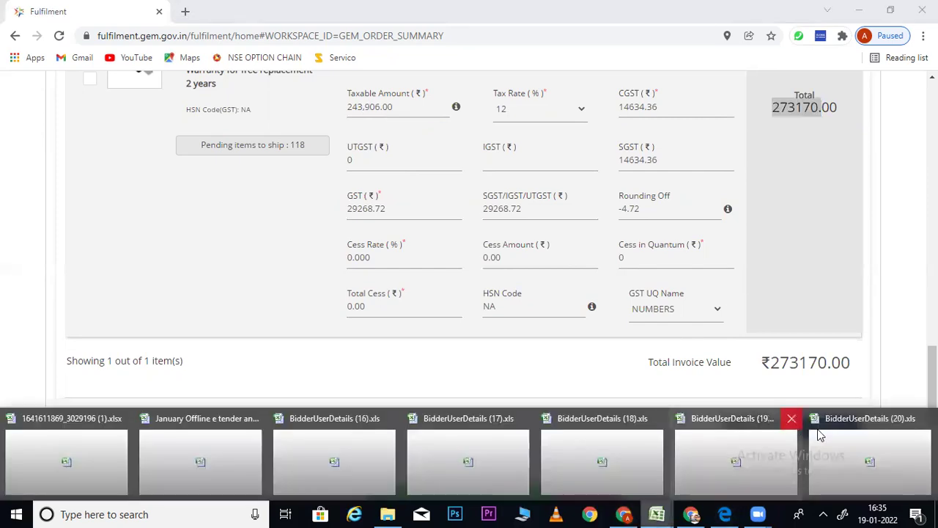
pyautogui.click(179, 447)
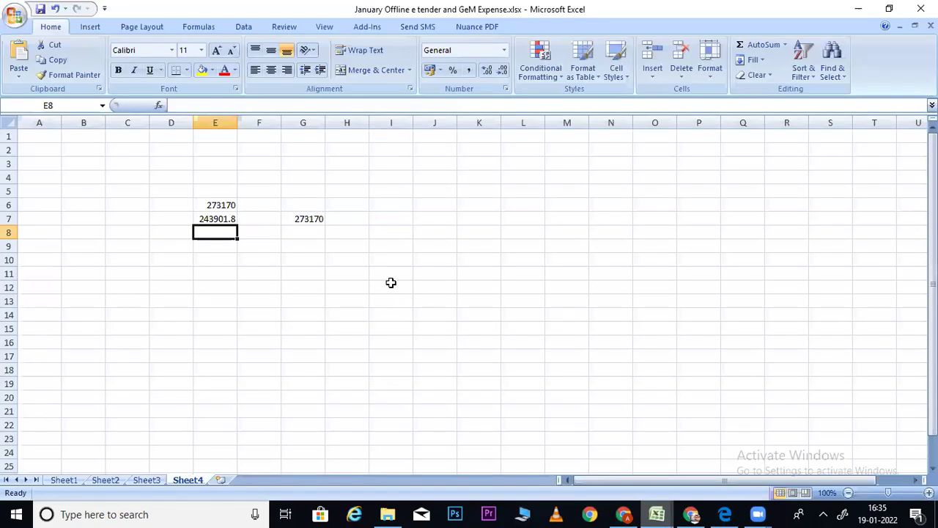
pyautogui.click(489, 205)
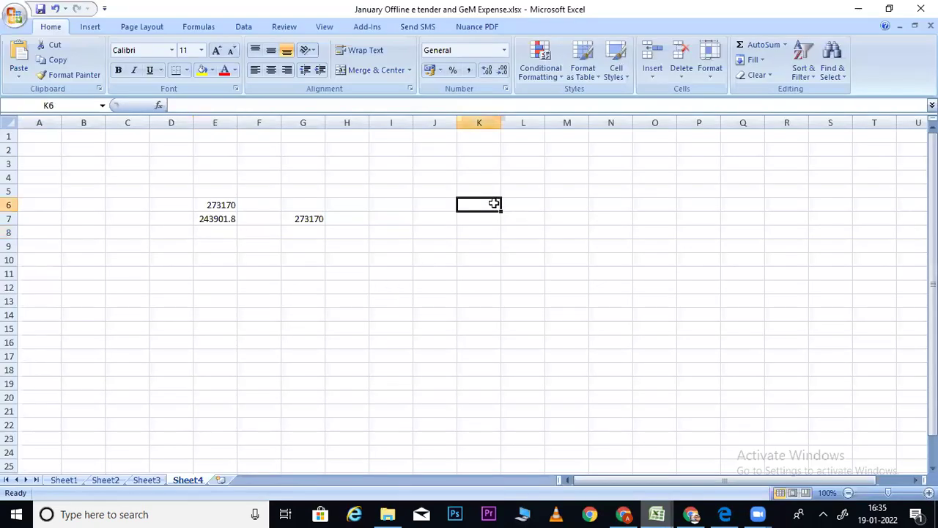
pyautogui.click(215, 203)
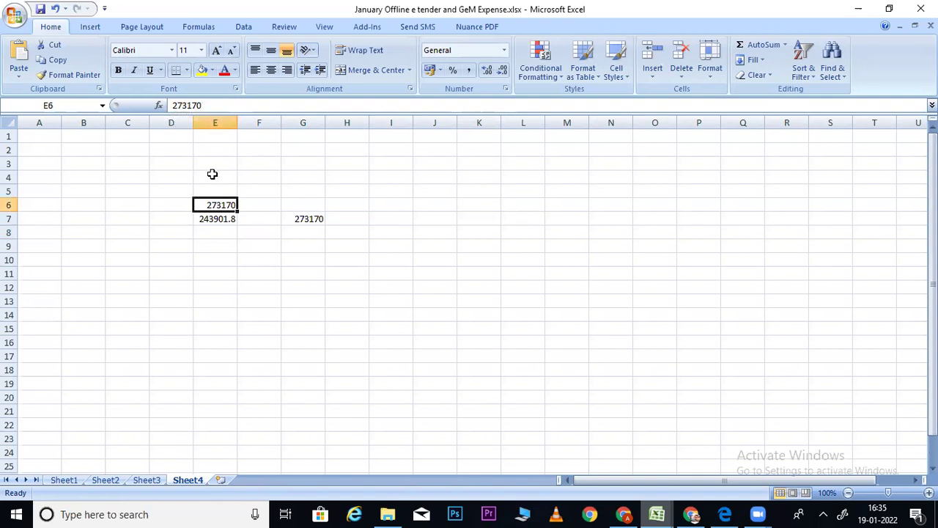
pyautogui.click(218, 219)
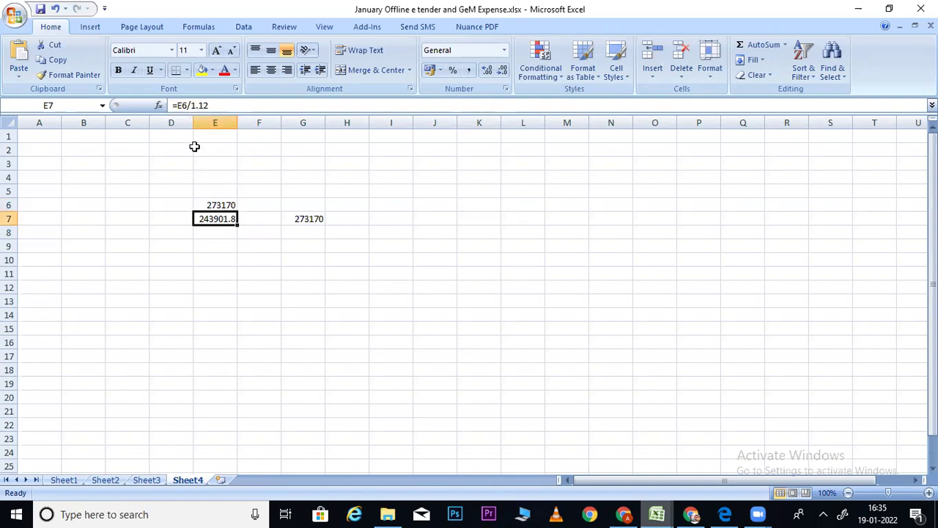
# Enter the tax rate 12% in cell G4 and its multiplier 1.12 in cell H4
pyautogui.click(289, 177)
pyautogui.write('12%')
pyautogui.press('Return')
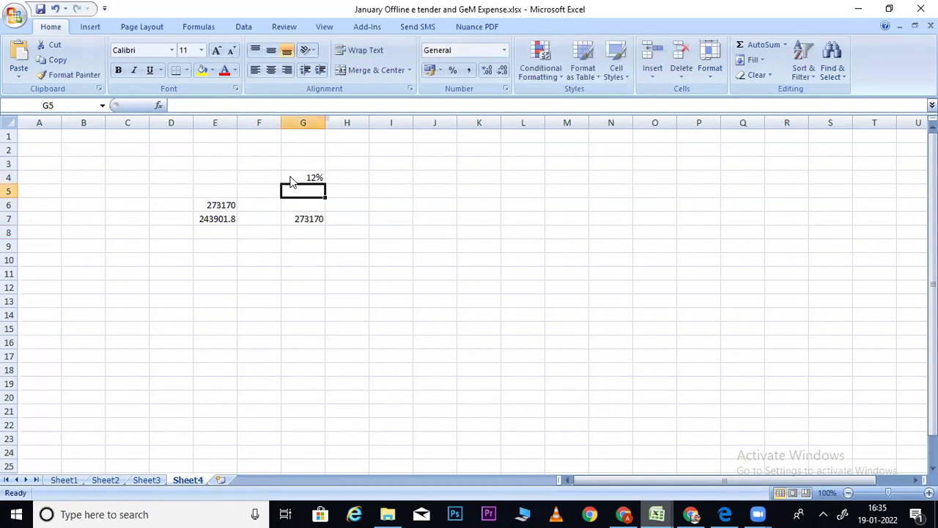
pyautogui.click(297, 177)
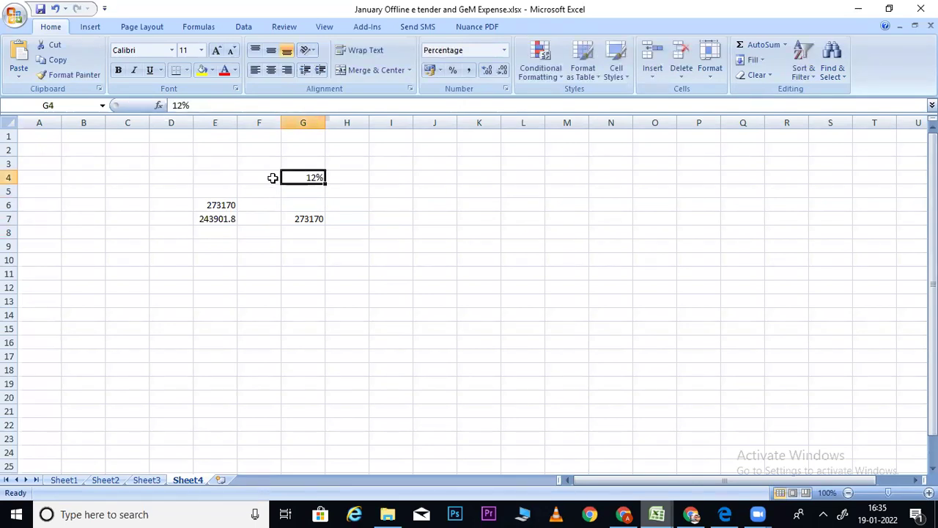
pyautogui.click(365, 178)
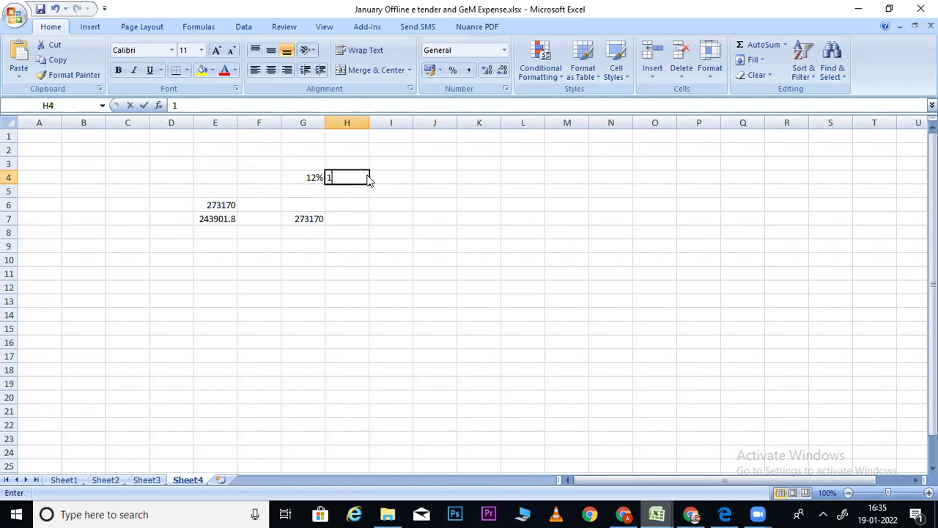
pyautogui.write('1.12')
pyautogui.press('Return')
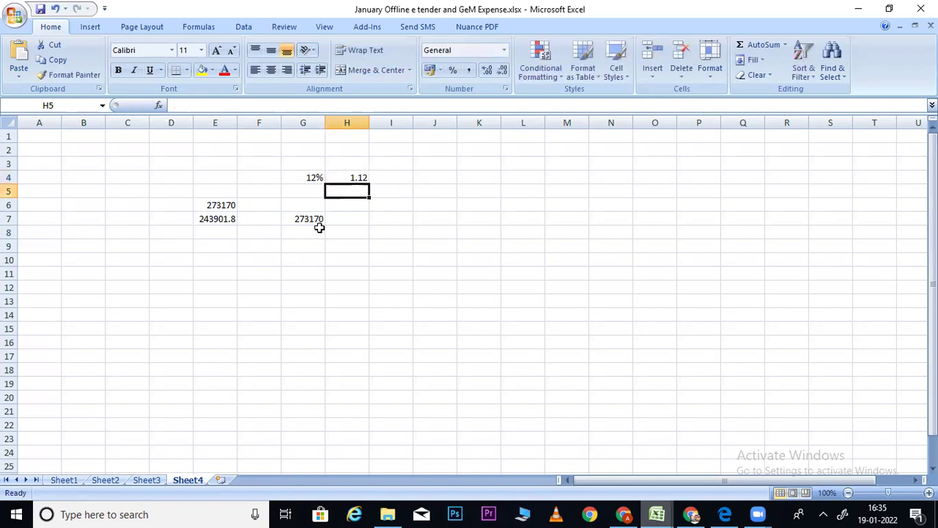
# Examine the formulas =E6/1.12 in cell E7 and =E7*1.12 in cell G7 against the total in E6
pyautogui.click(212, 219)
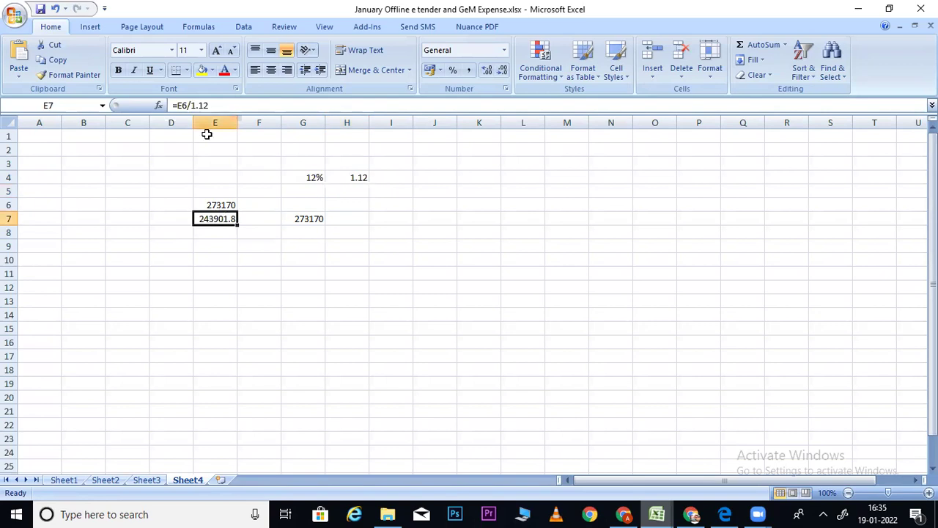
pyautogui.click(219, 204)
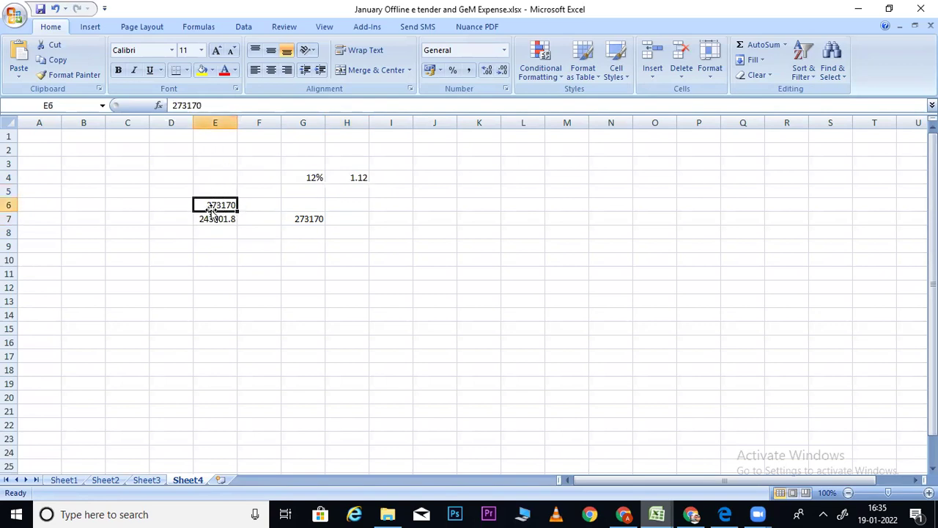
pyautogui.click(211, 217)
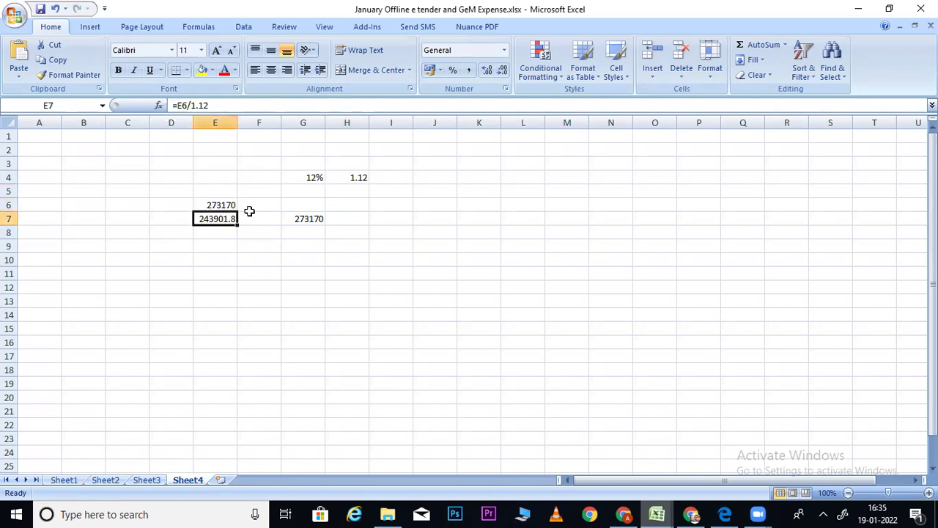
pyautogui.click(217, 106)
pyautogui.press('Return')
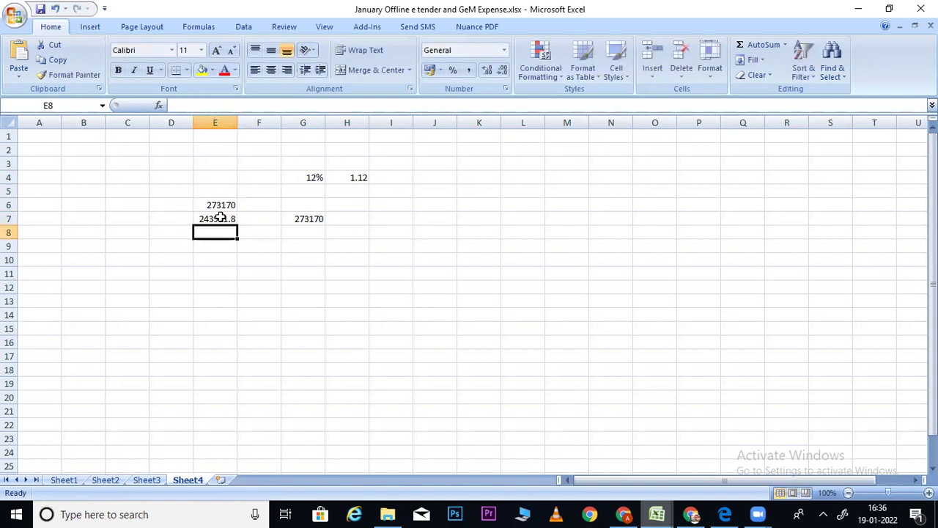
pyautogui.click(213, 219)
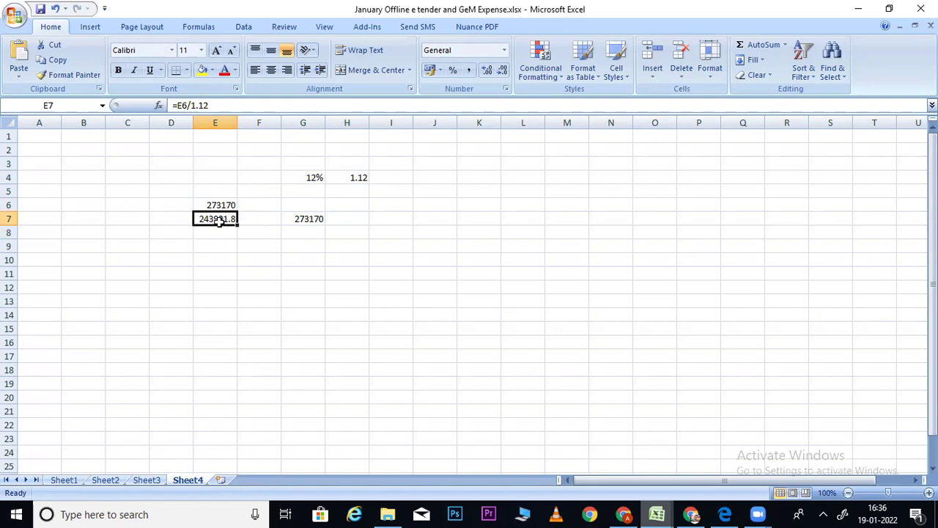
pyautogui.click(295, 218)
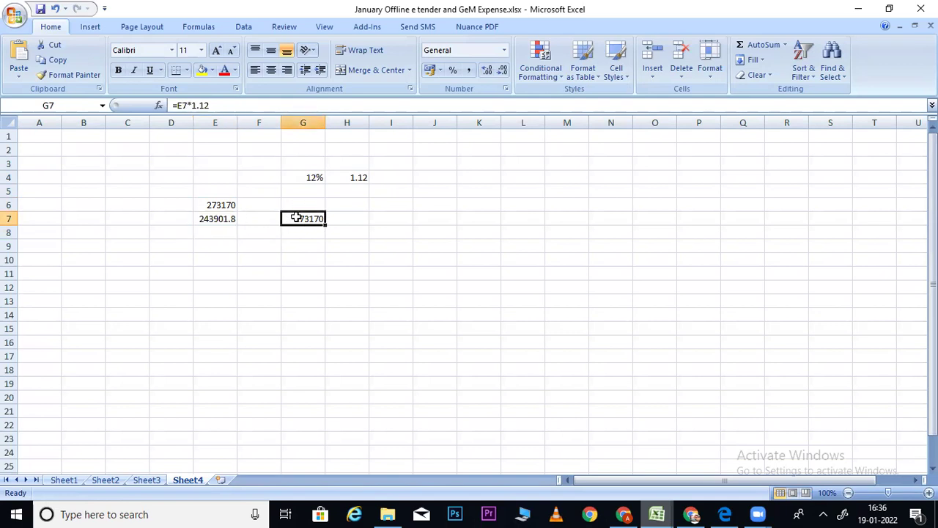
pyautogui.click(237, 106)
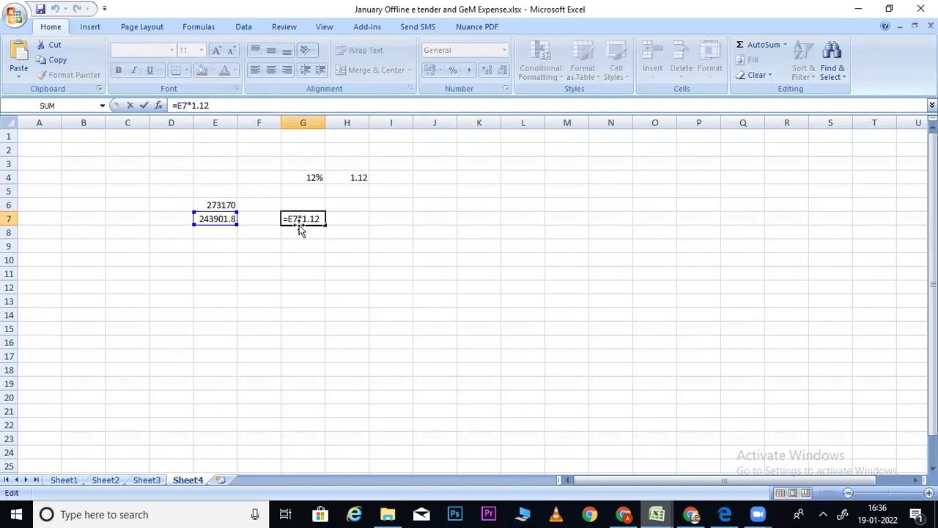
pyautogui.press('Return')
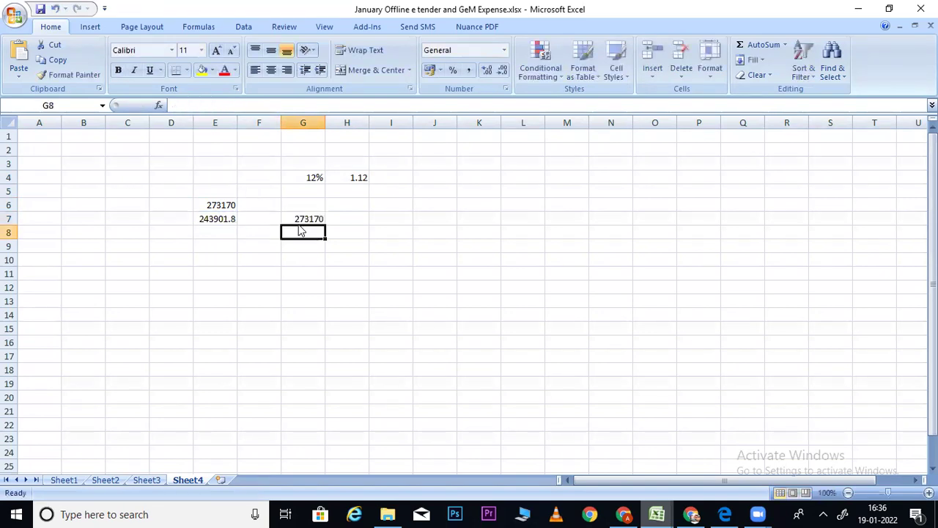
pyautogui.click(229, 205)
pyautogui.click(299, 219)
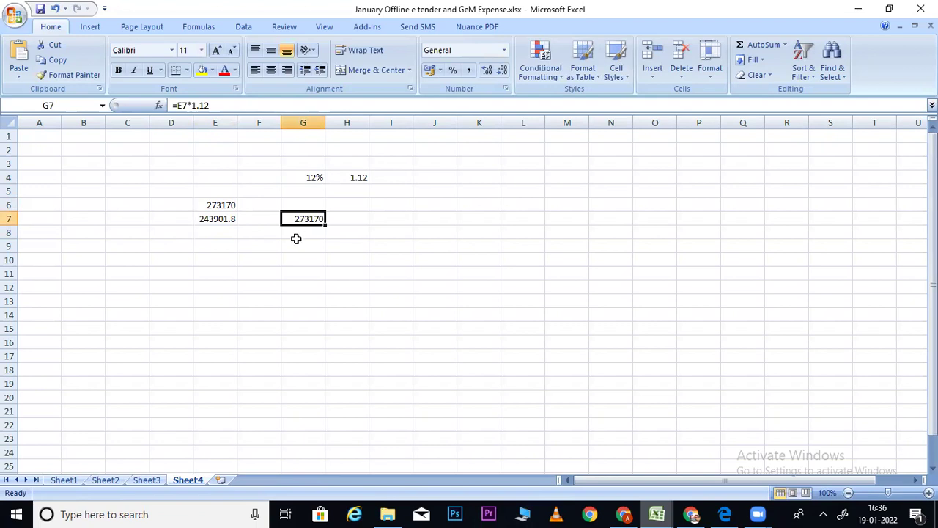
pyautogui.click(222, 219)
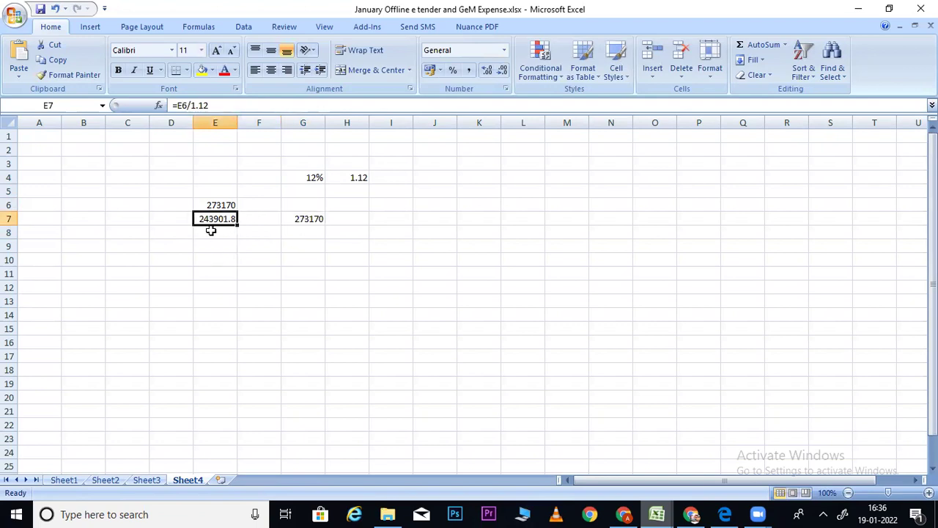
# Compare the gross total in kondavebillnew.pdf with the taxable amount in E7 of January Offline e tender and GeM Expense.xlsx
pyautogui.click(724, 513)
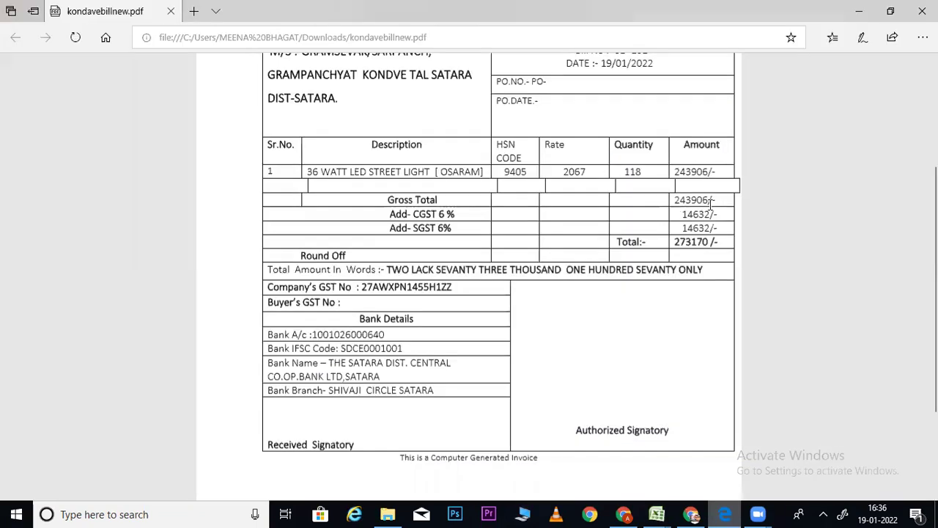
pyautogui.click(695, 513)
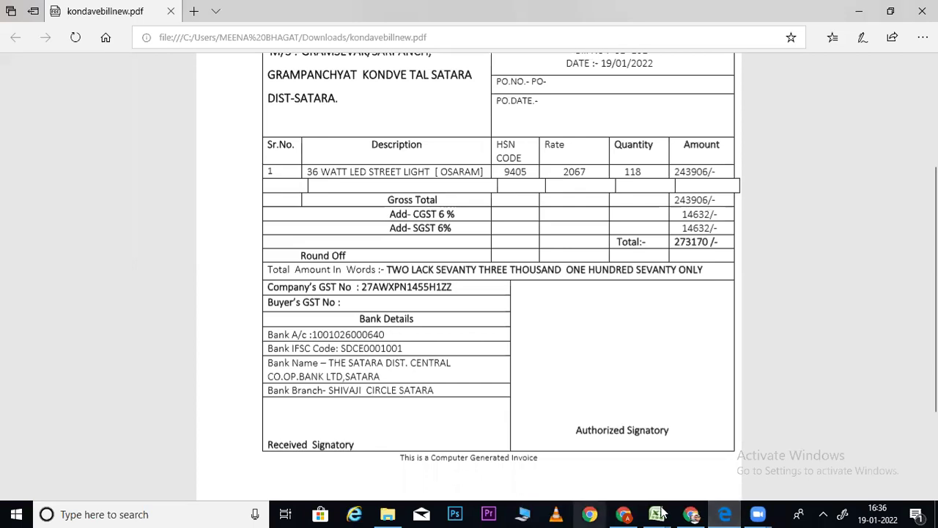
pyautogui.click(659, 513)
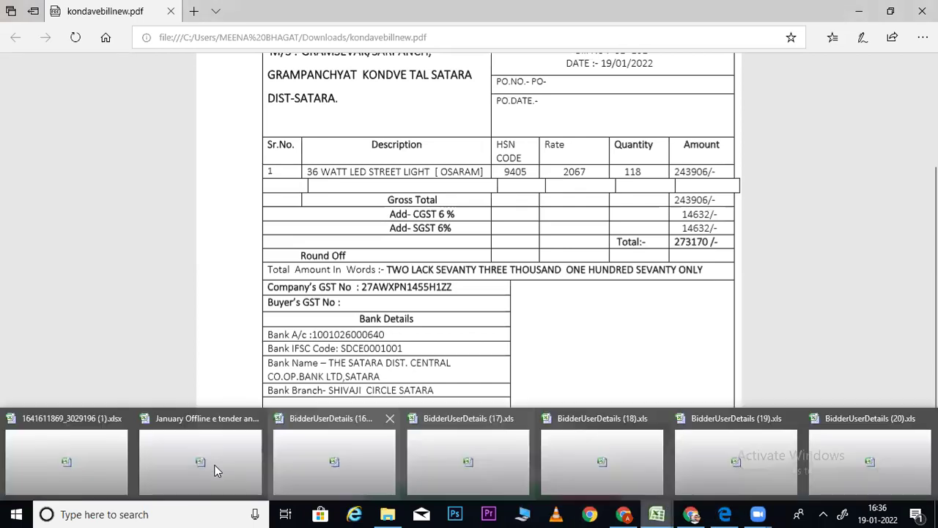
pyautogui.click(203, 459)
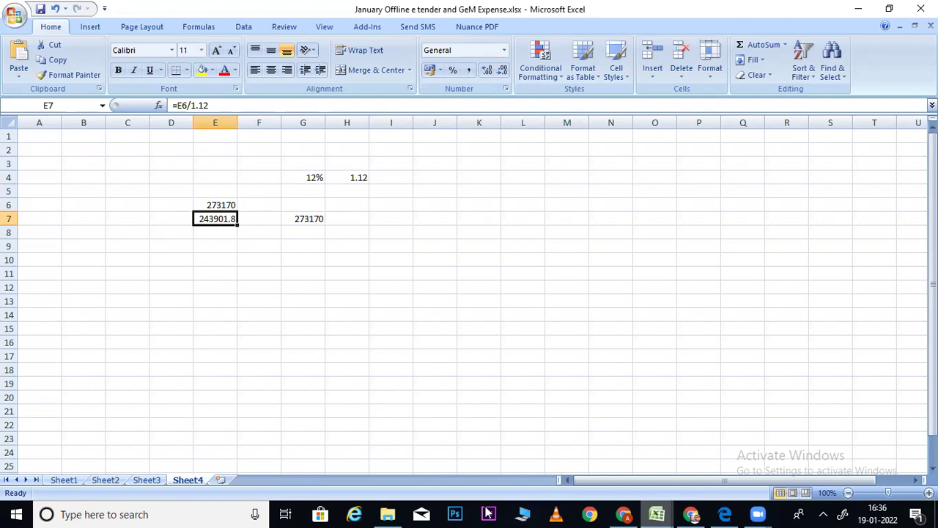
# In the GeM invoice form in Chrome, set the taxable amount to 243901.80 and try to preview the invoice, dismissing the error message
pyautogui.click(624, 513)
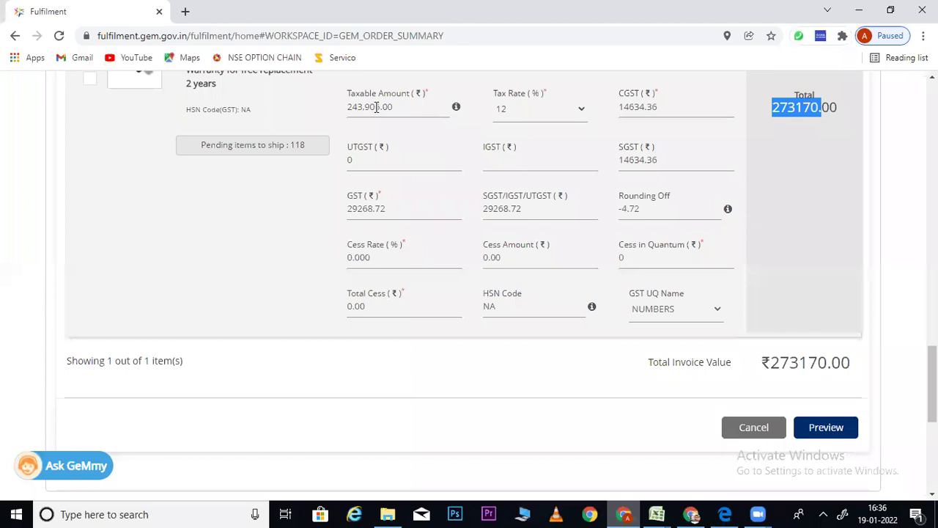
pyautogui.click(376, 107)
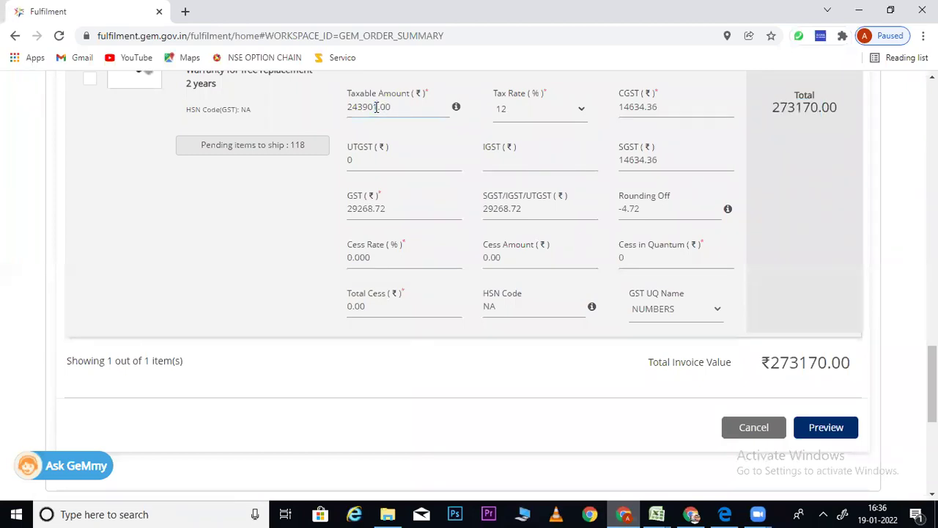
pyautogui.write('8')
pyautogui.click(826, 428)
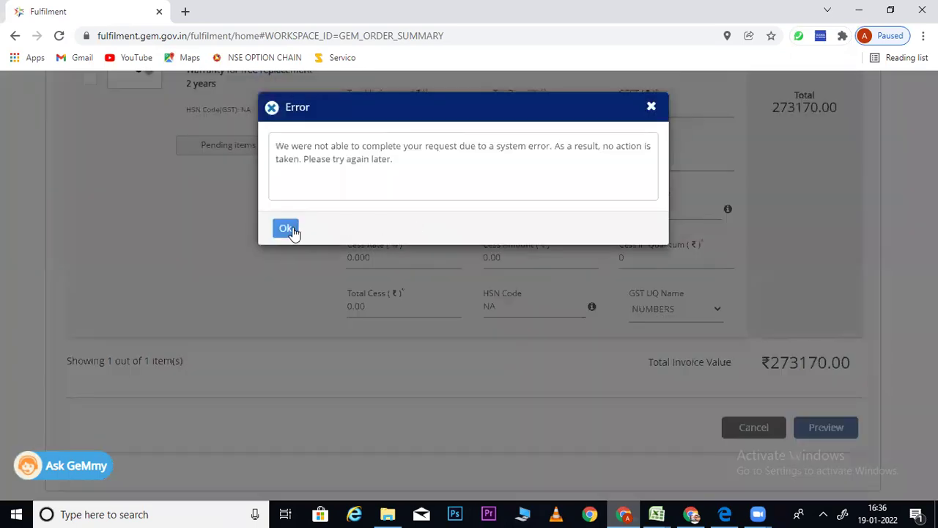
pyautogui.click(291, 229)
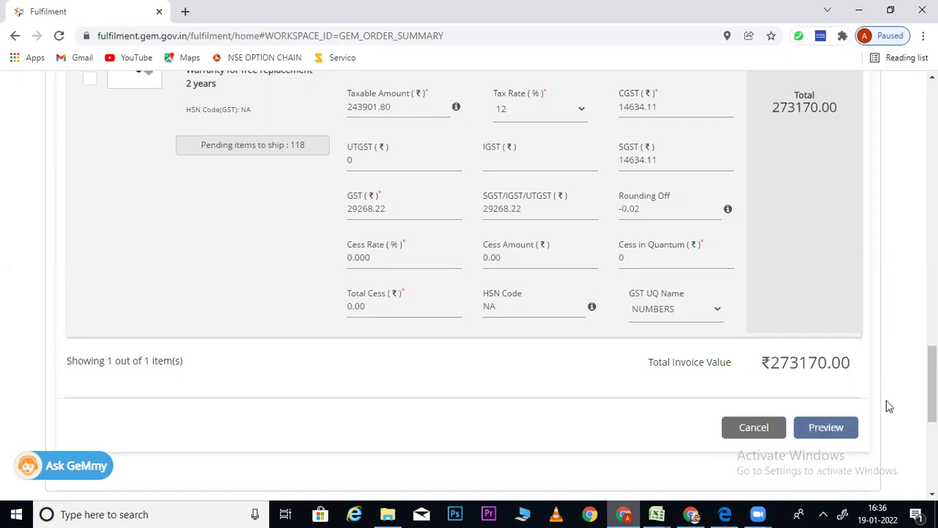
pyautogui.click(825, 427)
pyautogui.scroll(13, 546, 243)
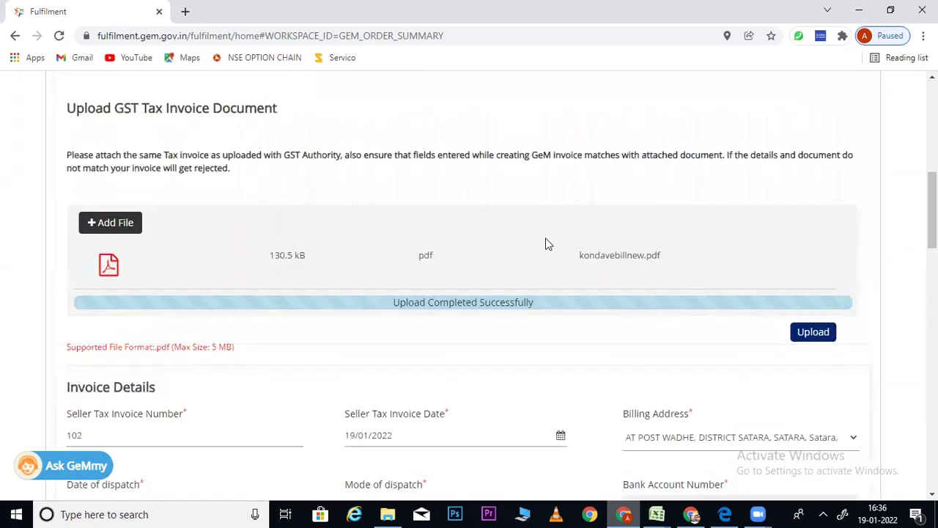
# Reopen the order dated 19/01/2022 from the Orders list at fulfilment.gem.gov.in/fulfilment/home and start generating its invoice again
pyautogui.click(451, 30)
pyautogui.press('Return')
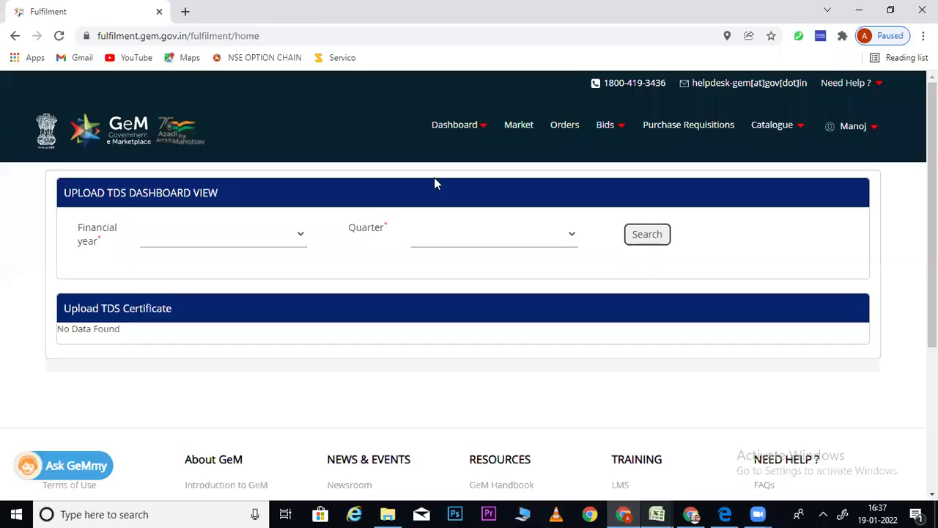
pyautogui.click(565, 126)
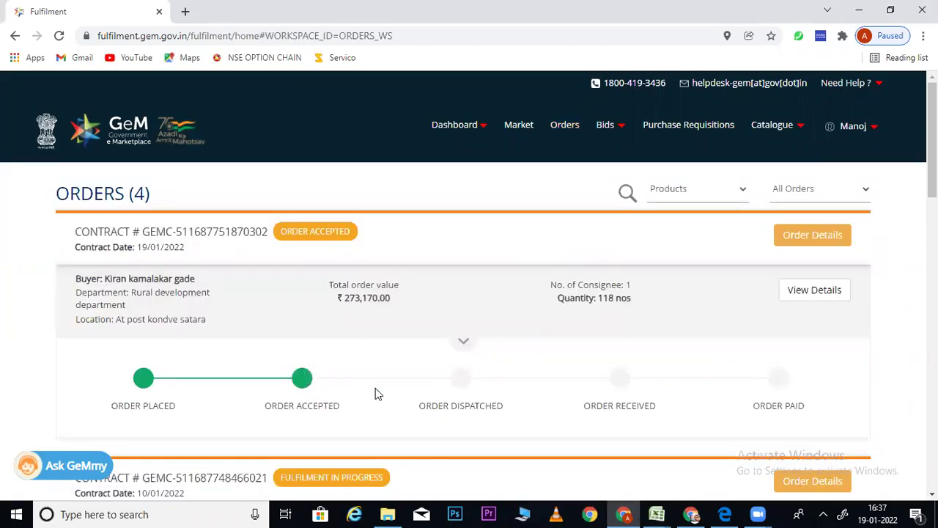
pyautogui.click(815, 290)
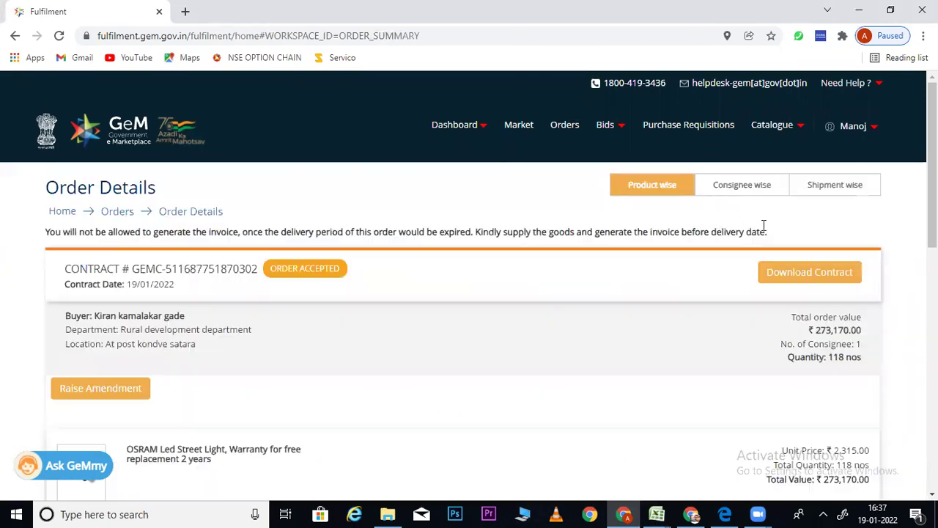
pyautogui.scroll(-4, 838, 327)
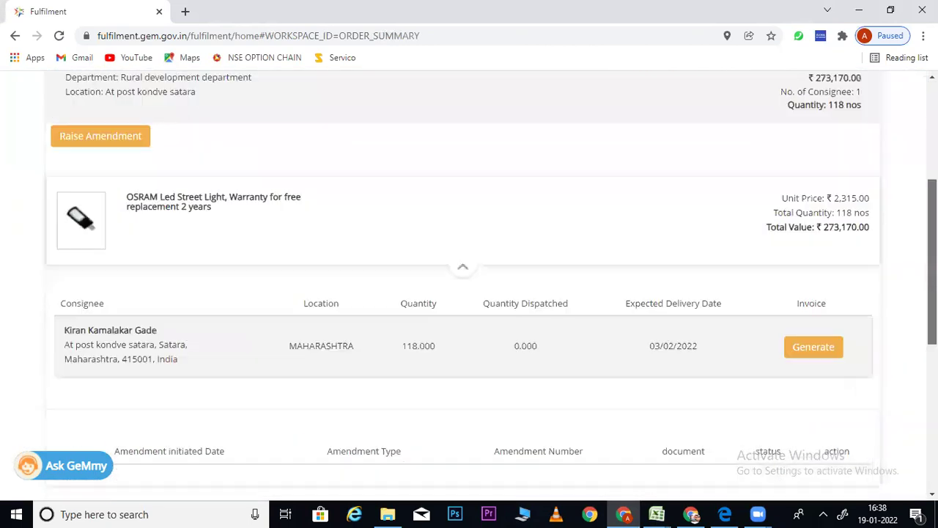
pyautogui.click(826, 341)
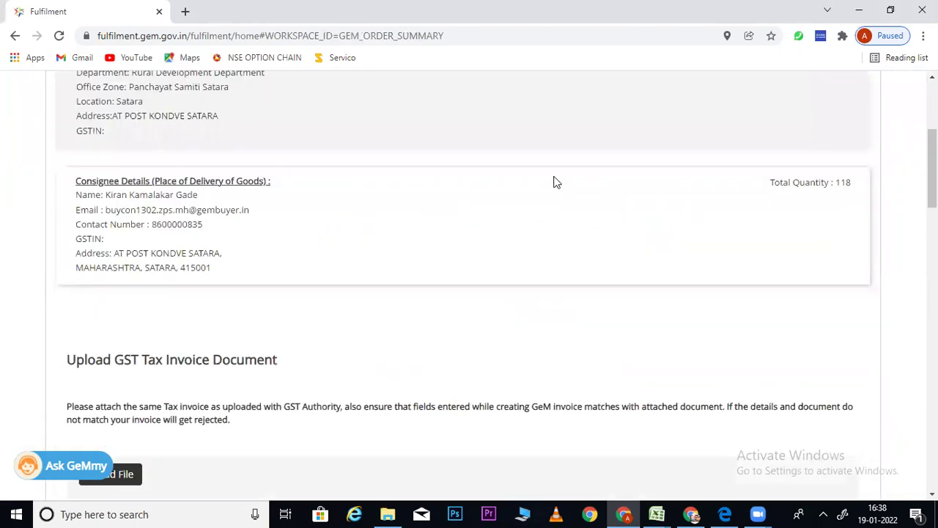
# Upload kondavebillnew.pdf from the Downloads folder as the GST tax invoice document
pyautogui.scroll(-5, 113, 83)
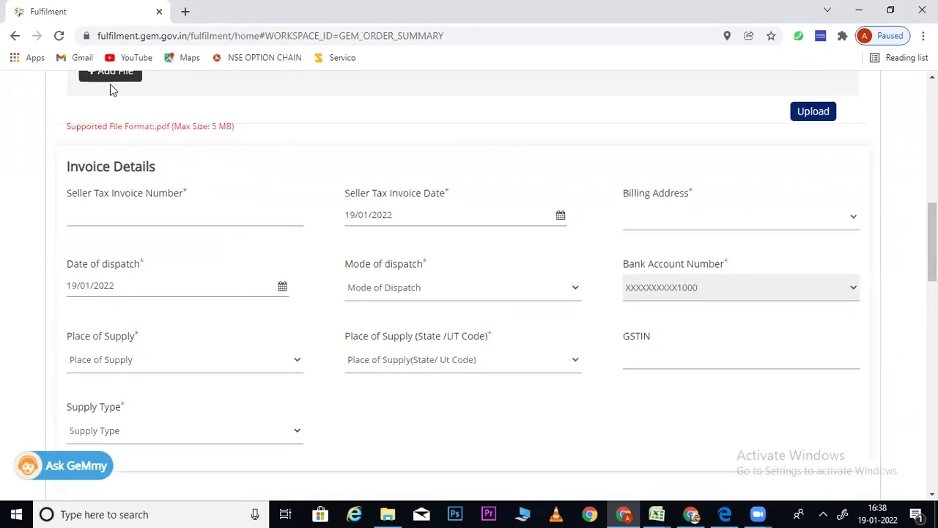
pyautogui.click(113, 81)
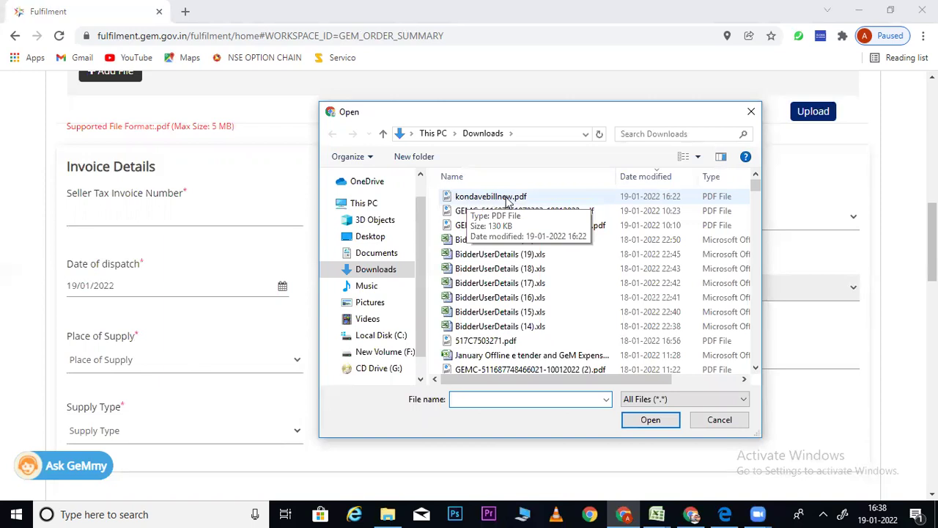
pyautogui.doubleClick(490, 196)
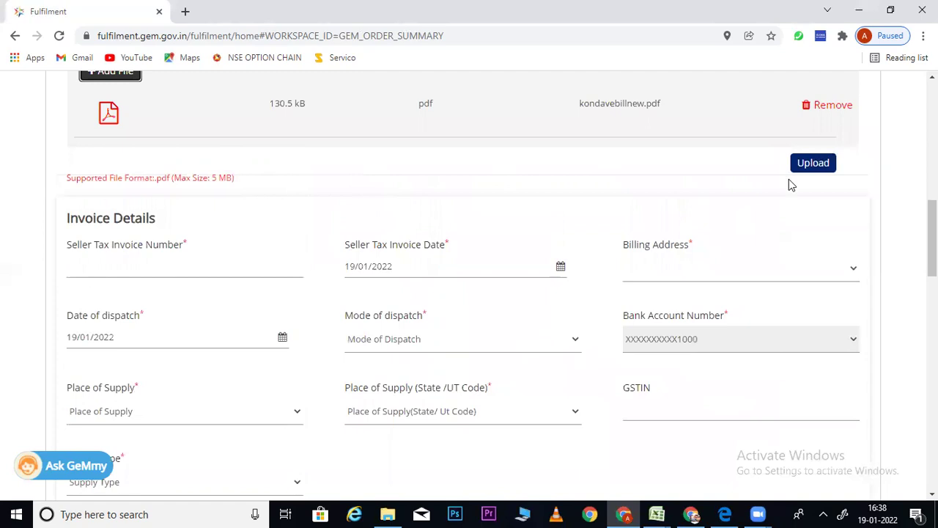
pyautogui.click(809, 166)
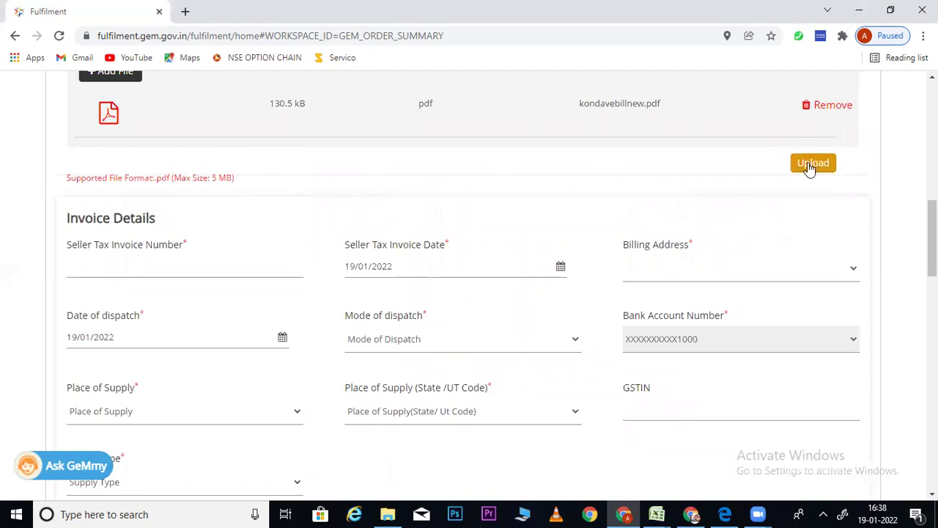
# Look up the bill number in the PDF tax invoice and enter SE102 as the seller tax invoice number
pyautogui.click(208, 285)
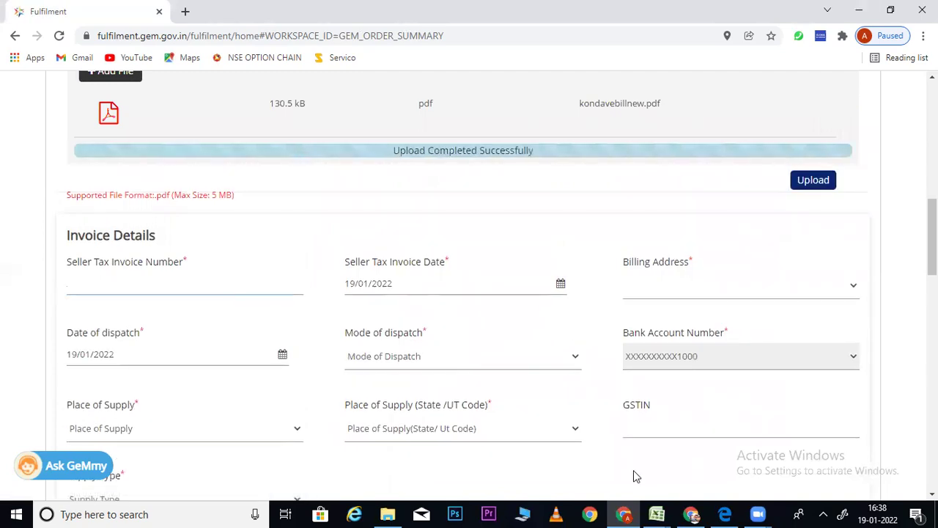
pyautogui.click(725, 514)
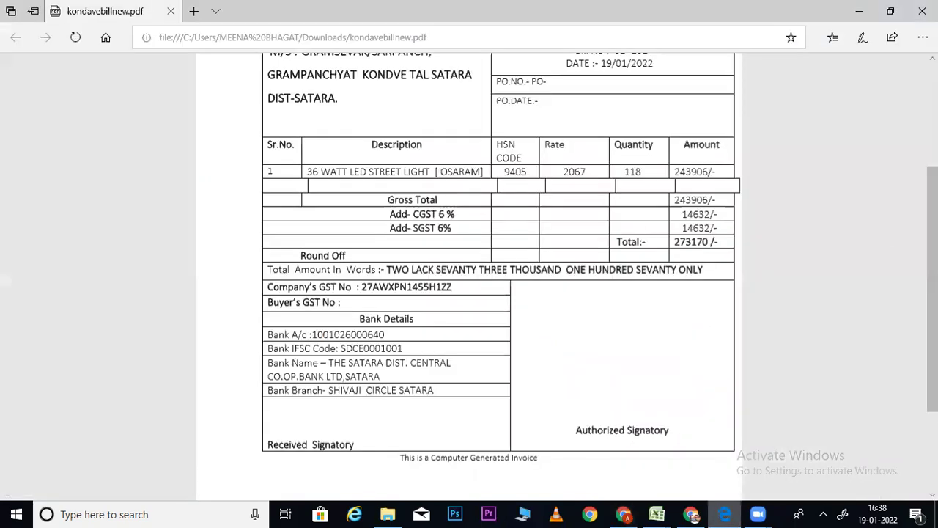
pyautogui.scroll(1, 930, 293)
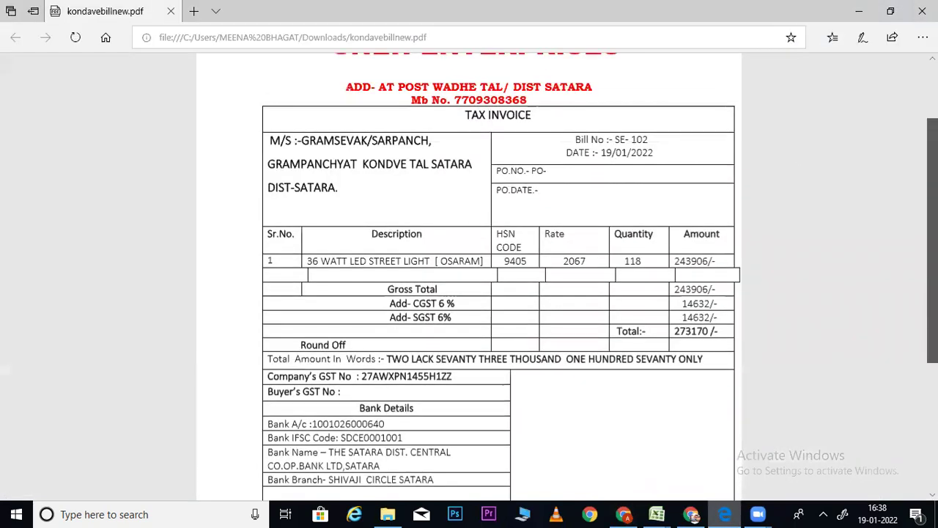
pyautogui.click(860, 11)
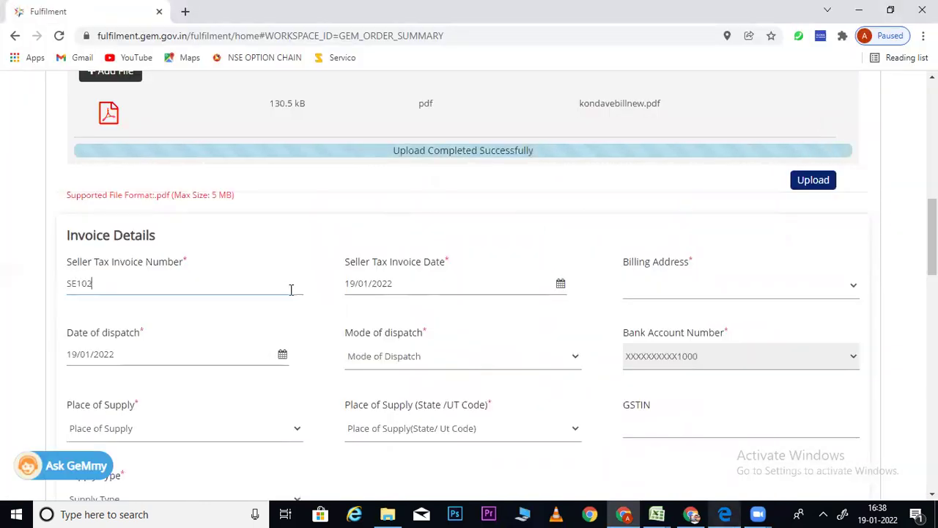
# Select the seller's billing address and set the mode of dispatch to Manual in the invoice details
pyautogui.click(641, 291)
pyautogui.click(608, 311)
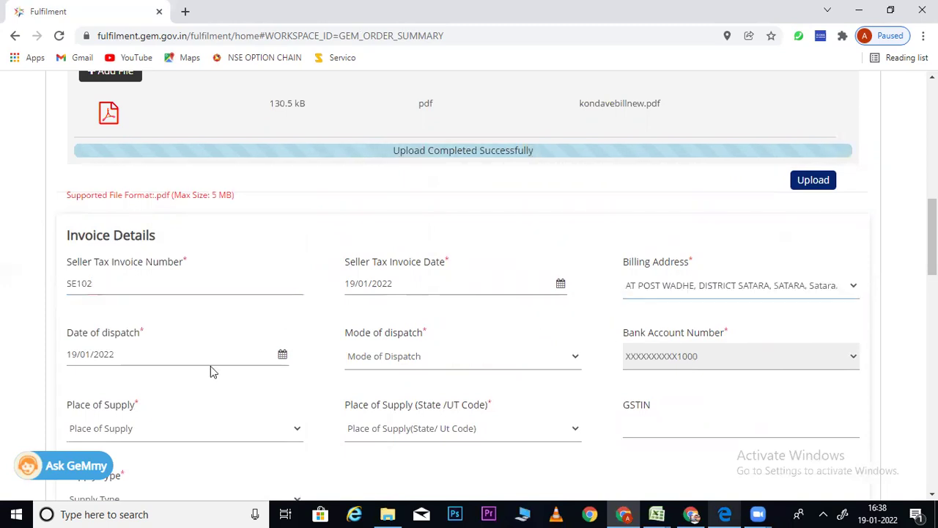
pyautogui.click(391, 359)
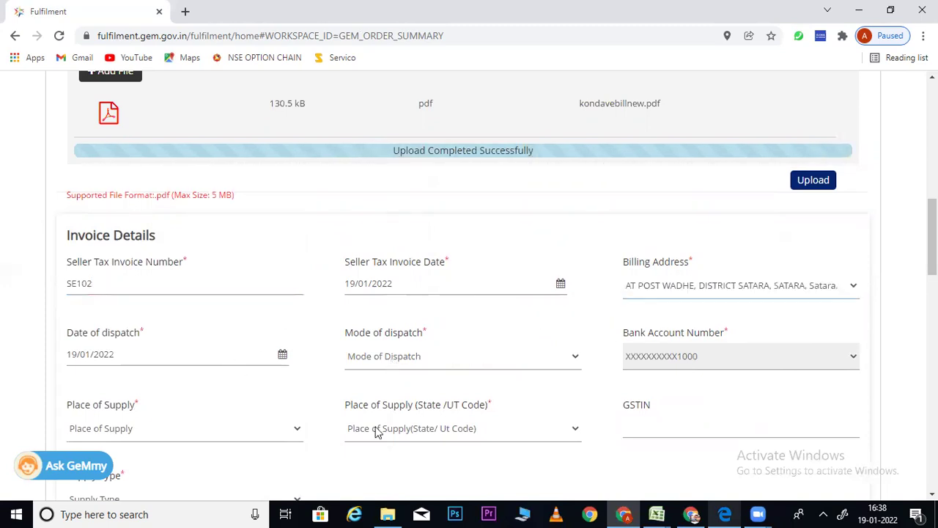
pyautogui.click(375, 418)
pyautogui.scroll(-2, 701, 256)
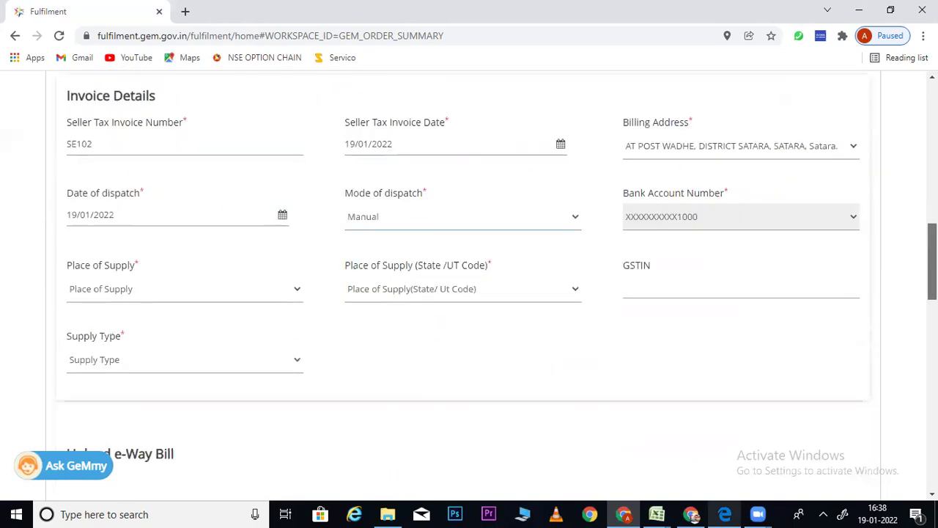
# Set the place of supply to Consignee Location with state code Maharashtra / 27, and the supply type to Intra-State
pyautogui.click(214, 272)
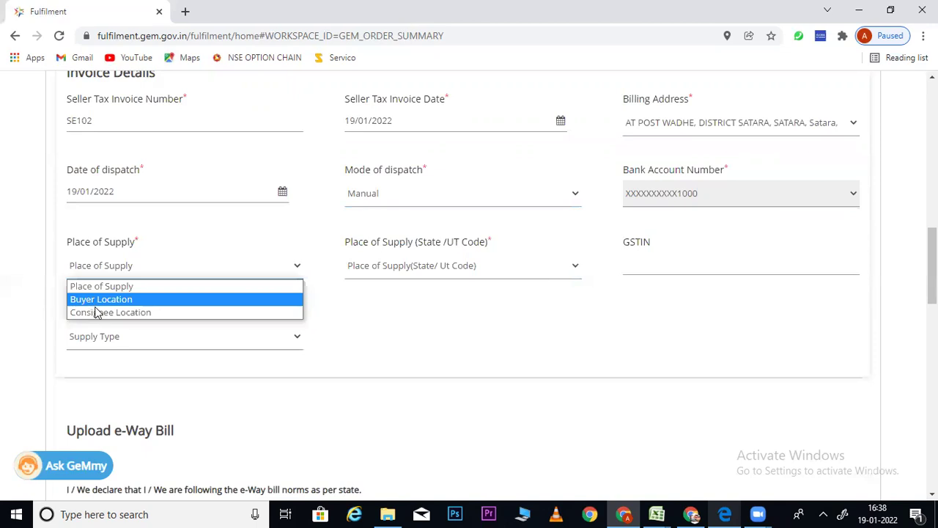
pyautogui.click(97, 313)
pyautogui.click(418, 264)
pyautogui.press('m')
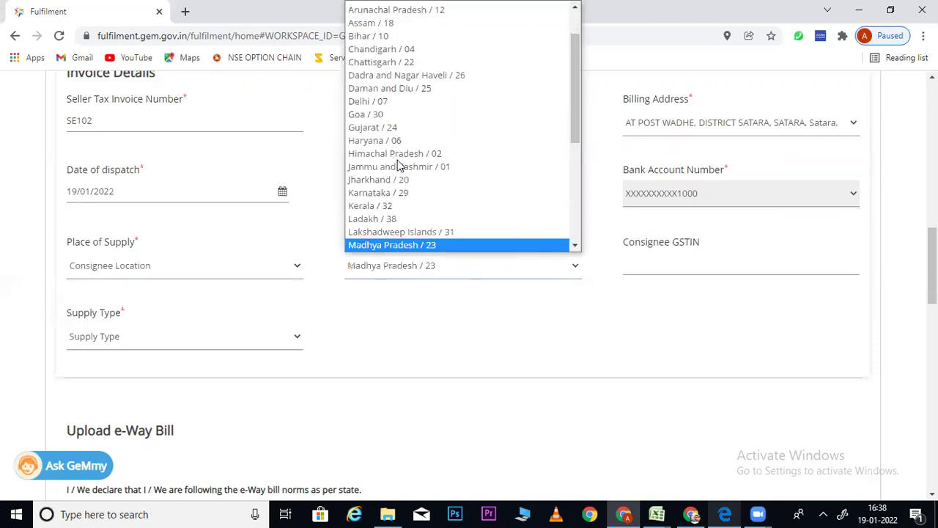
pyautogui.press('Down')
pyautogui.press('Return')
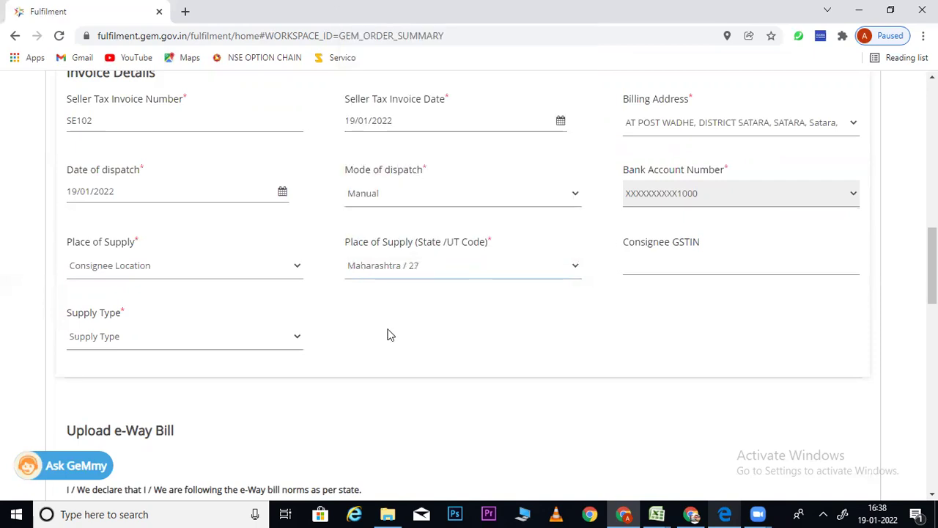
pyautogui.click(194, 338)
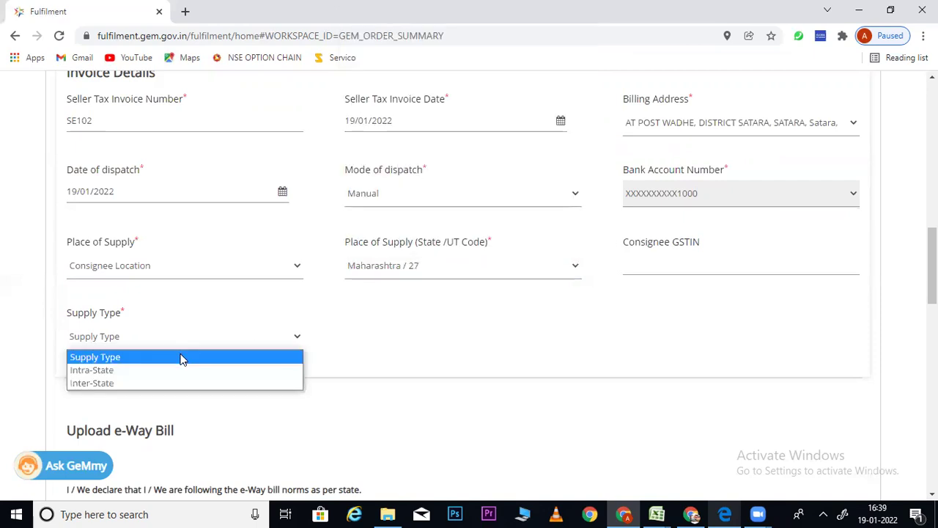
pyautogui.click(168, 374)
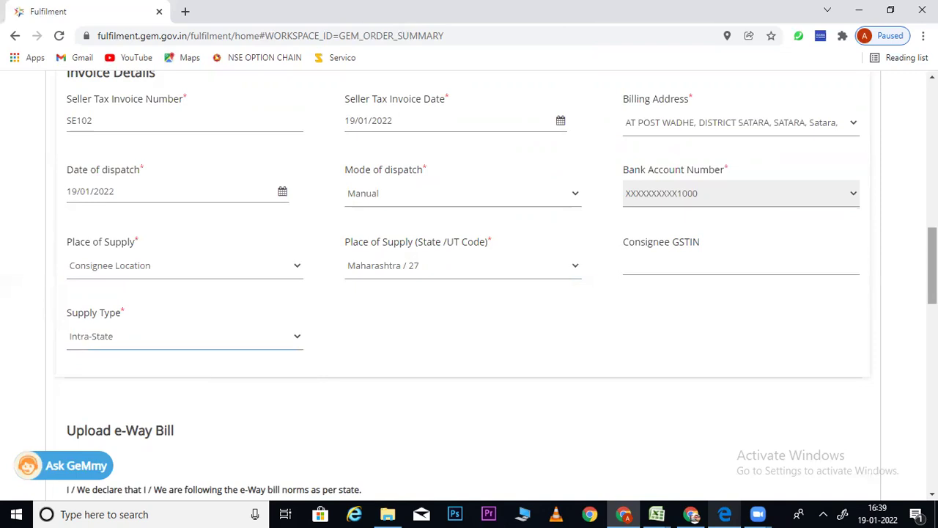
# Enter a supplied quantity of 118 for the OSRAM Led Street Light in the product details
pyautogui.scroll(-4, 622, 327)
pyautogui.scroll(-2, 269, 189)
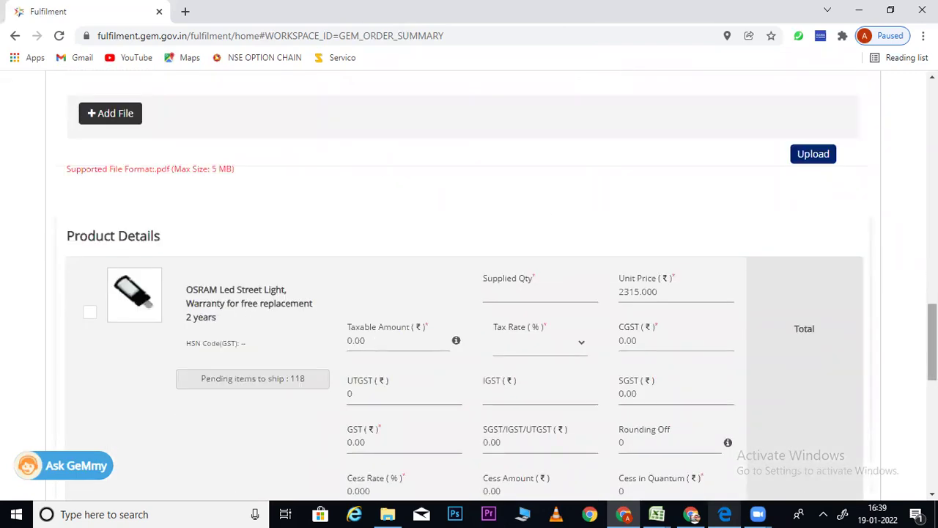
pyautogui.scroll(-2, 577, 128)
pyautogui.click(514, 130)
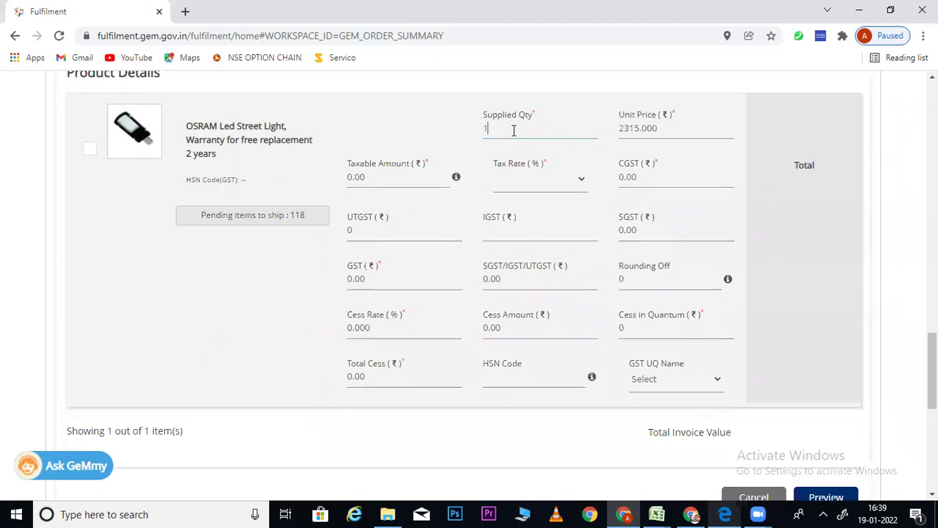
pyautogui.write('118')
pyautogui.click(419, 142)
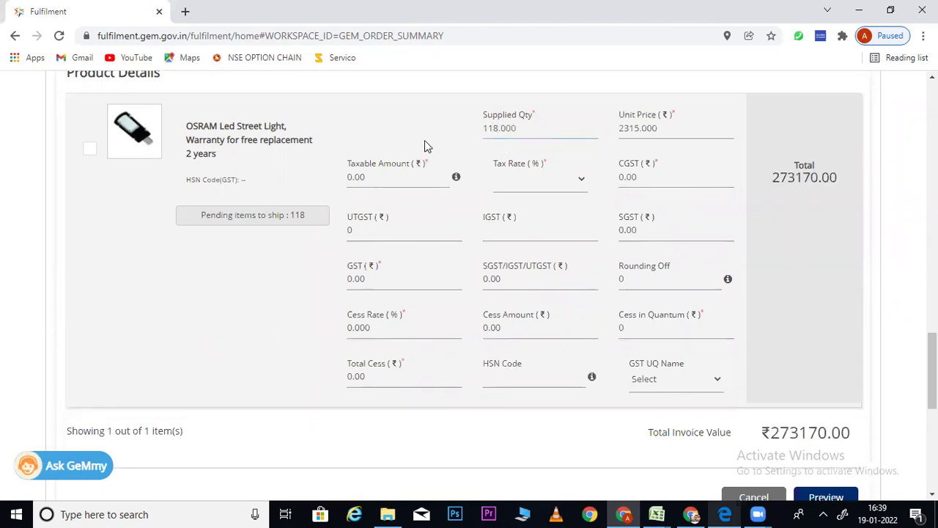
# Look up the calculated taxable value in the Excel workbook January Offline e tender and GeM Expense.xlsx and enter 243901.8 as the taxable amount
pyautogui.hotkey('ctrl', 'a')
pyautogui.click(657, 514)
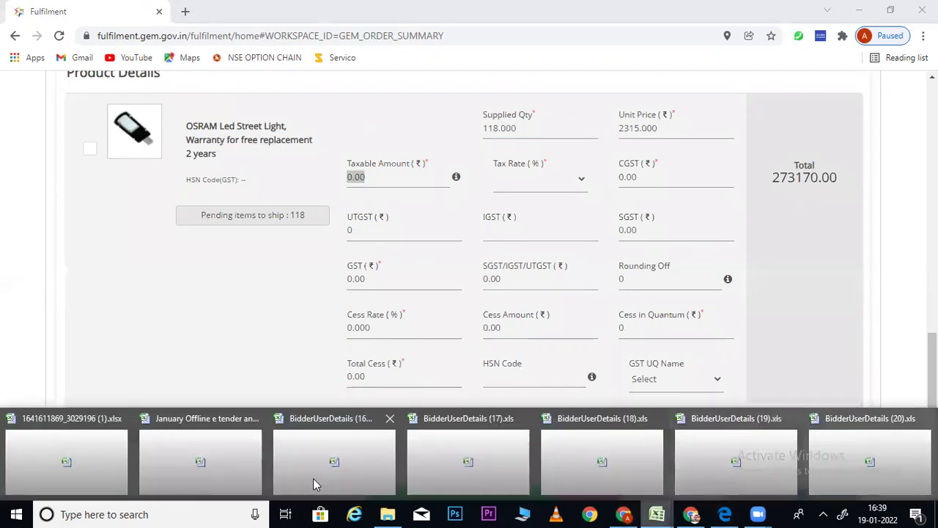
pyautogui.click(227, 457)
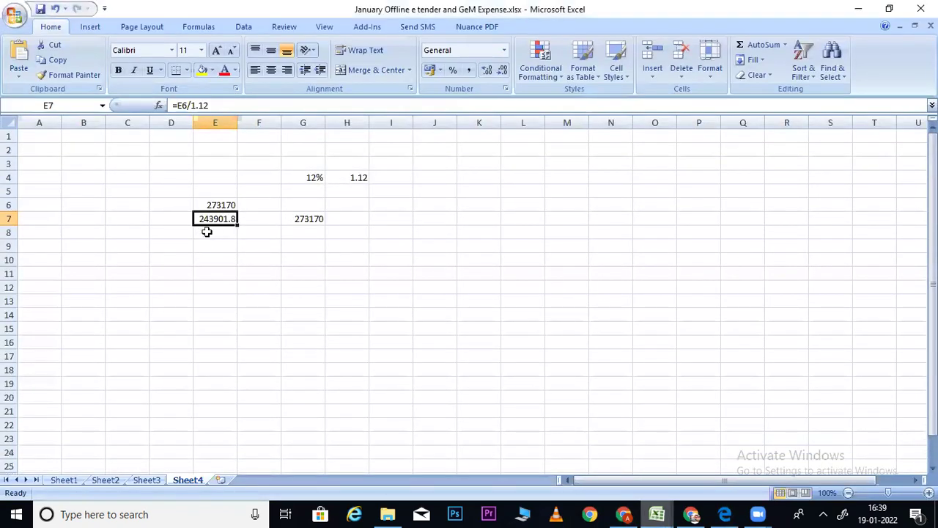
pyautogui.click(859, 8)
pyautogui.write('243901.8')
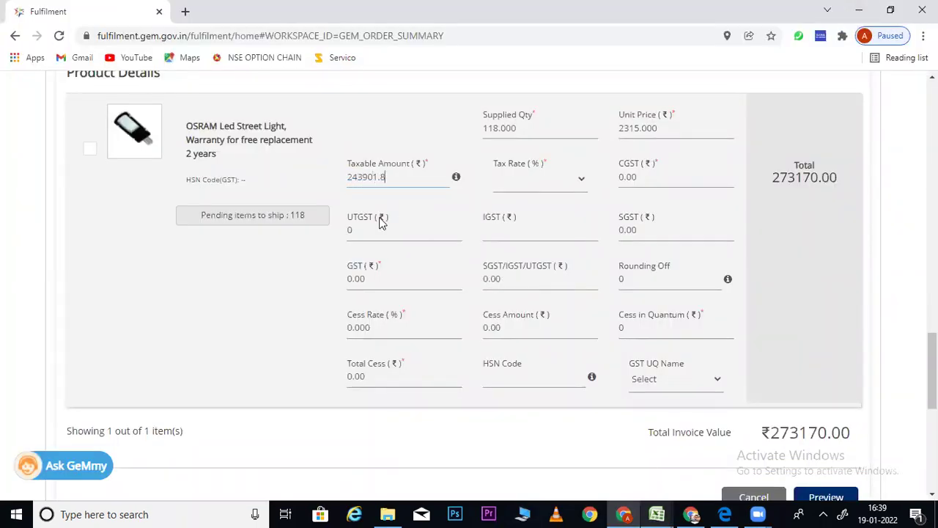
# Set the product's tax rate to 12 %, its HSN code to NA and its GST UQ name to NUMBERS
pyautogui.click(516, 180)
pyautogui.click(521, 249)
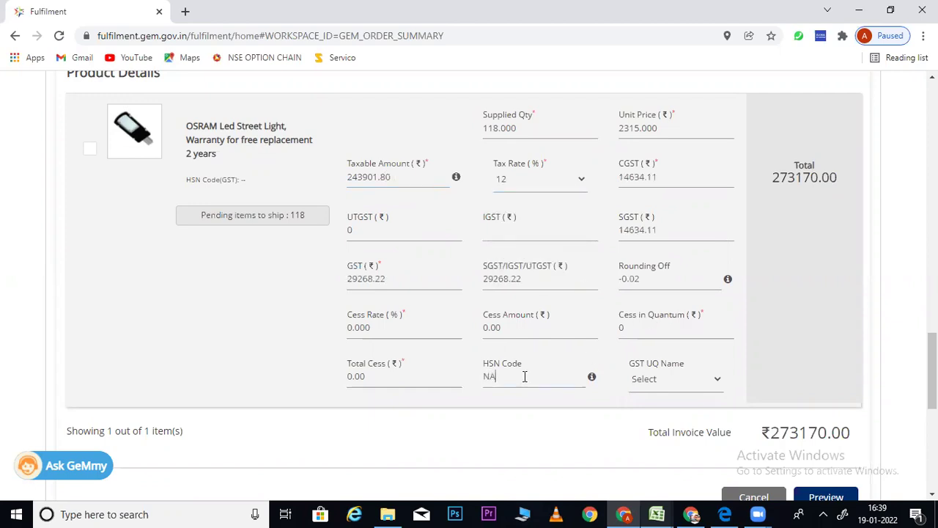
pyautogui.click(678, 379)
pyautogui.press('n')
pyautogui.press('Return')
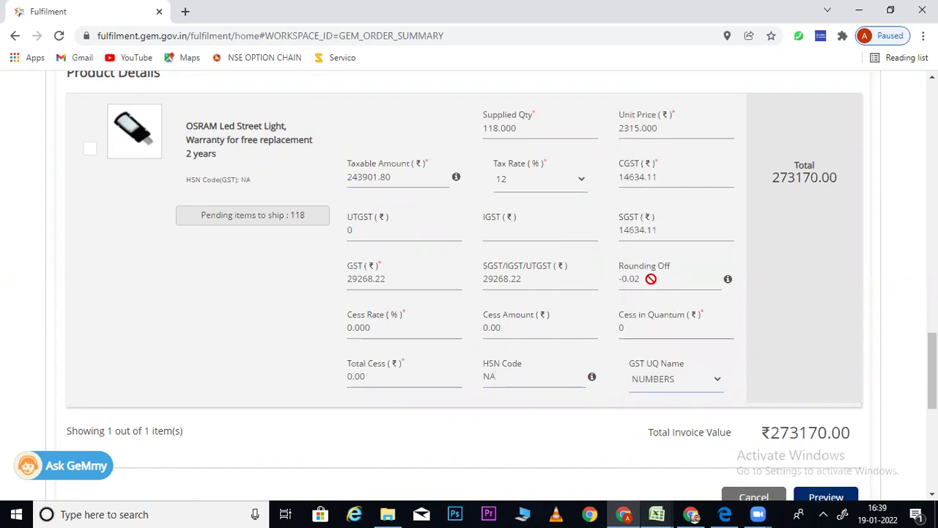
# Preview the invoice, accept the declaration that its details are correct, and try to create it
pyautogui.scroll(-2, 854, 399)
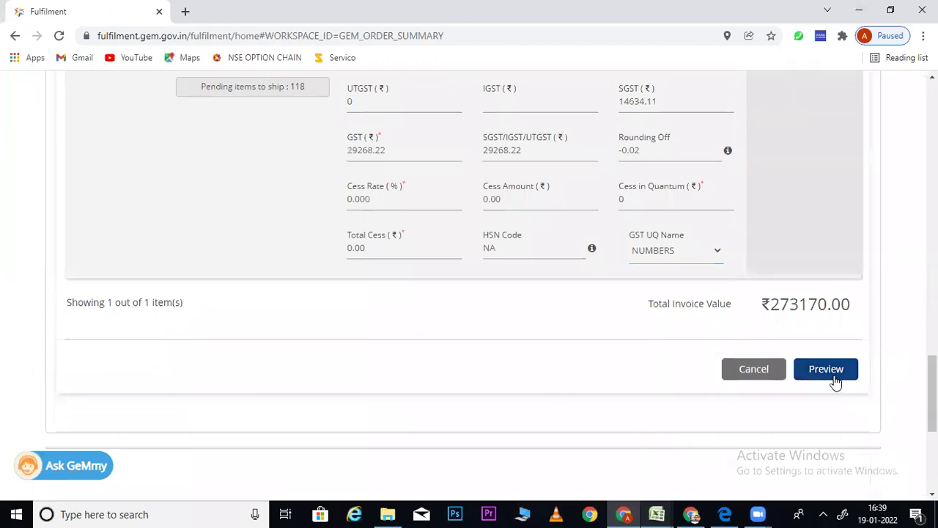
pyautogui.click(832, 378)
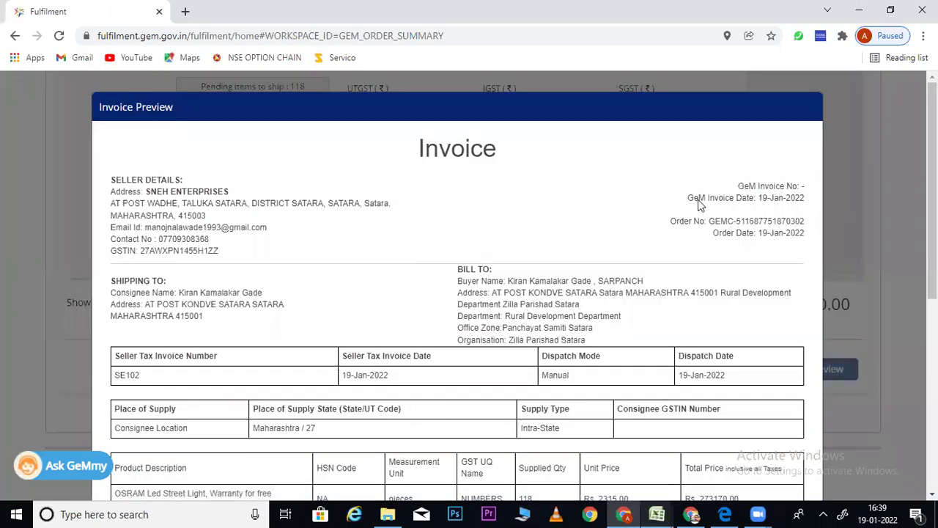
pyautogui.scroll(-5, 698, 199)
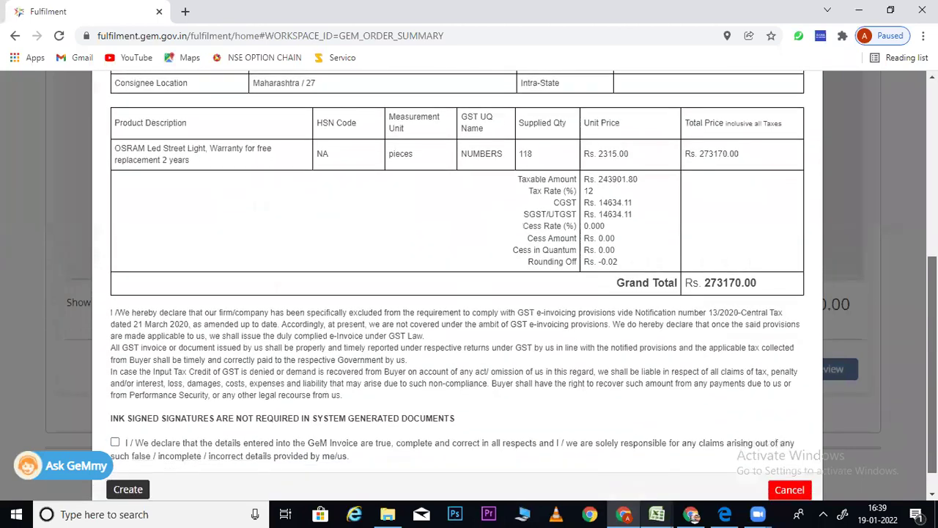
pyautogui.scroll(-1, 699, 391)
pyautogui.click(116, 412)
pyautogui.click(131, 457)
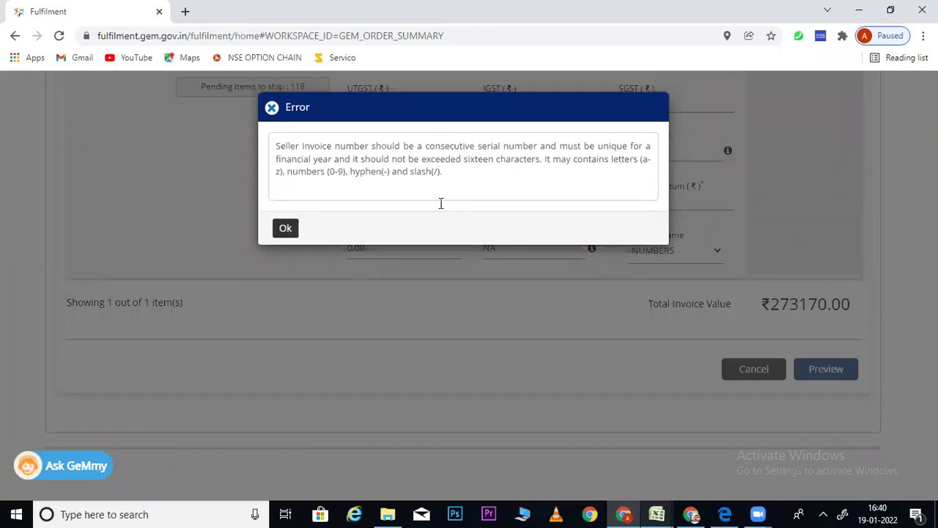
pyautogui.click(292, 230)
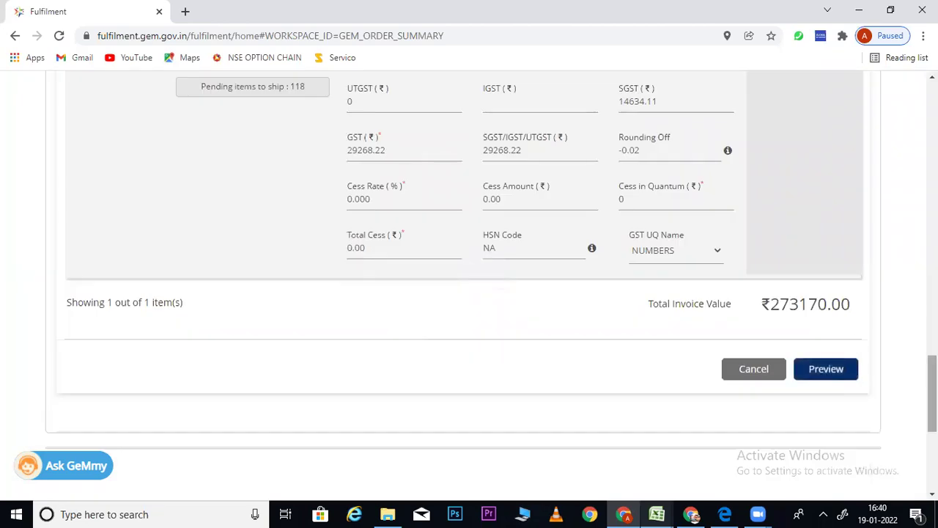
# Remove the SE prefix from the seller tax invoice number so that it reads 102
pyautogui.scroll(10, 905, 212)
pyautogui.scroll(-2, 110, 294)
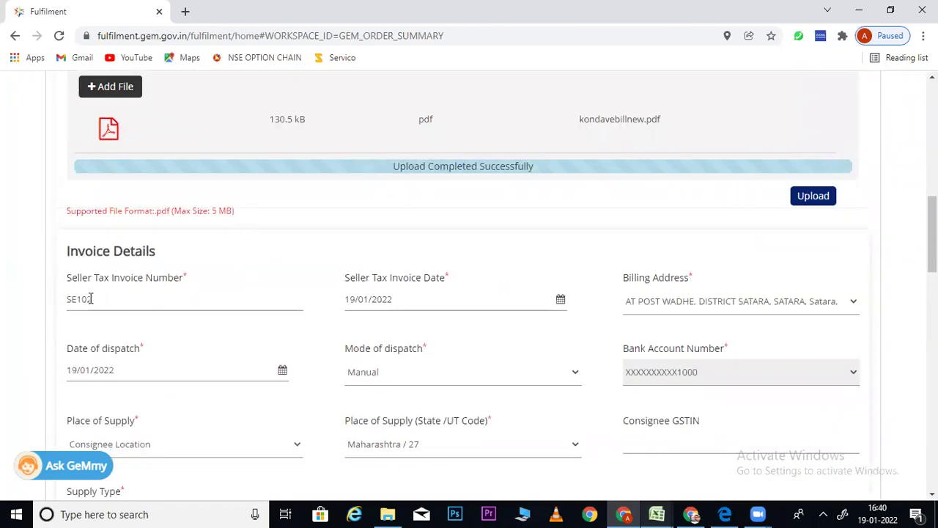
pyautogui.moveTo(75, 299); pyautogui.dragTo(40, 304)
pyautogui.press('BackSpace')
# Preview the corrected invoice with the declaration accepted and create it, dismissing the dialogs that follow
pyautogui.scroll(-10, 545, 209)
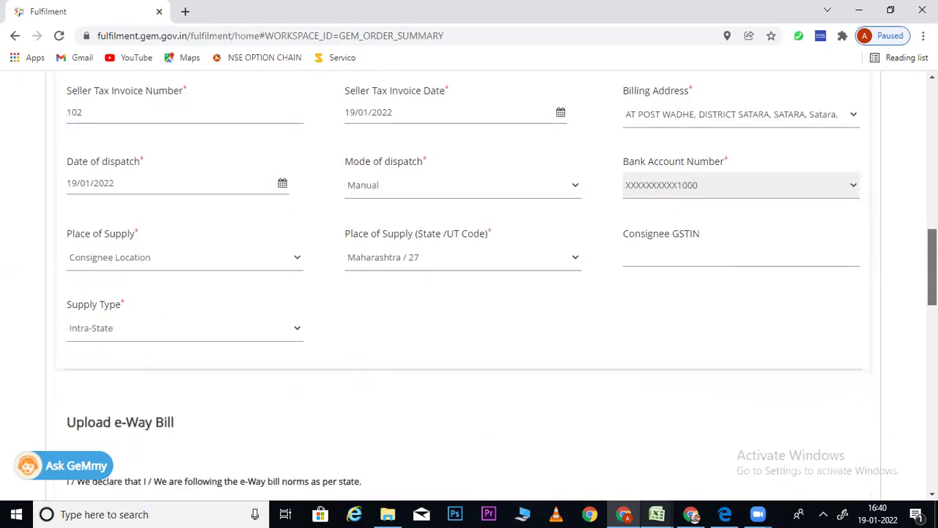
pyautogui.scroll(-2, 469, 278)
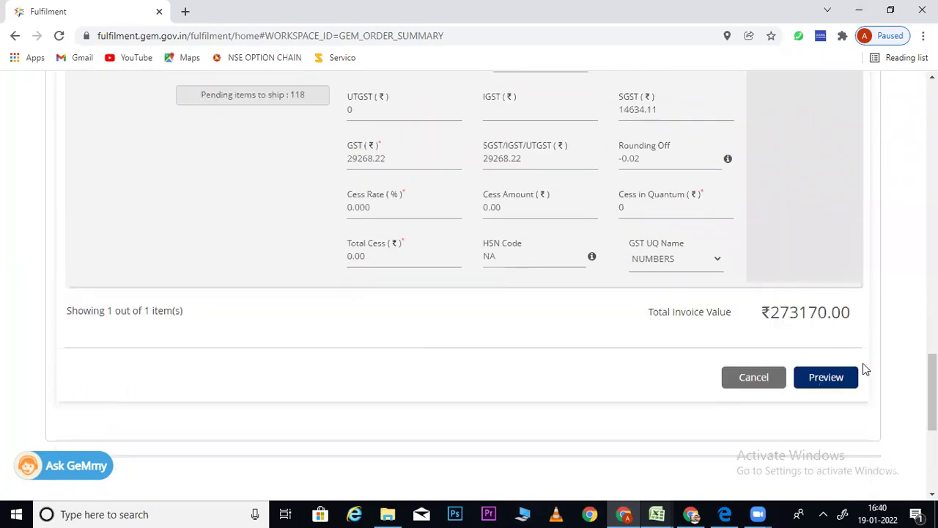
pyautogui.click(826, 377)
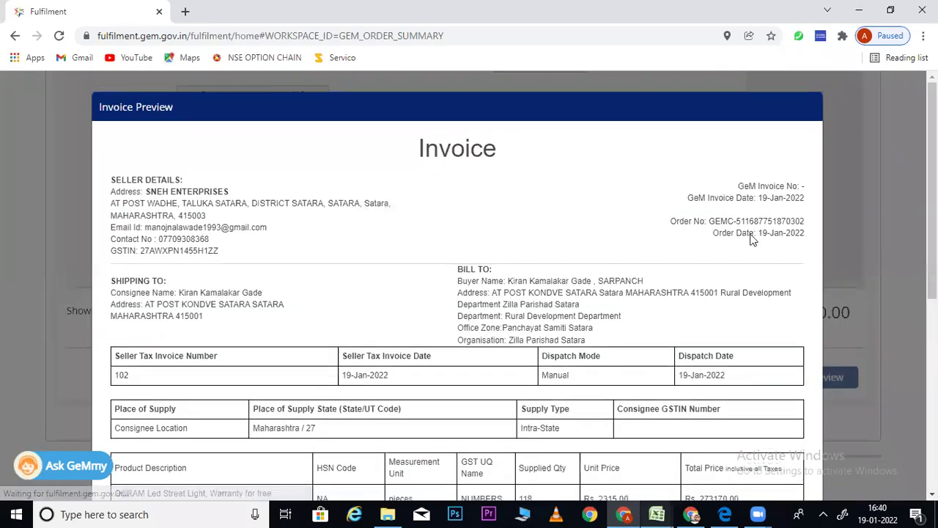
pyautogui.scroll(-2, 361, 205)
pyautogui.scroll(-3, 111, 416)
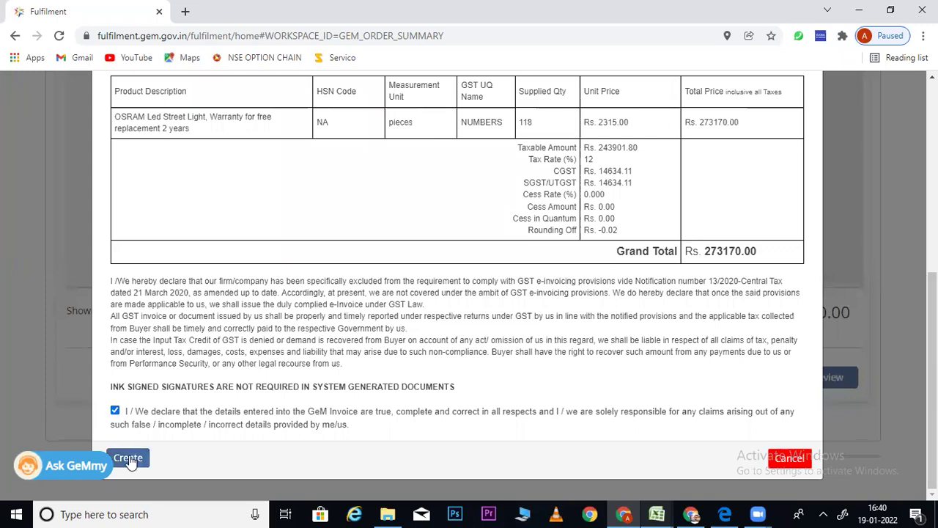
pyautogui.click(131, 458)
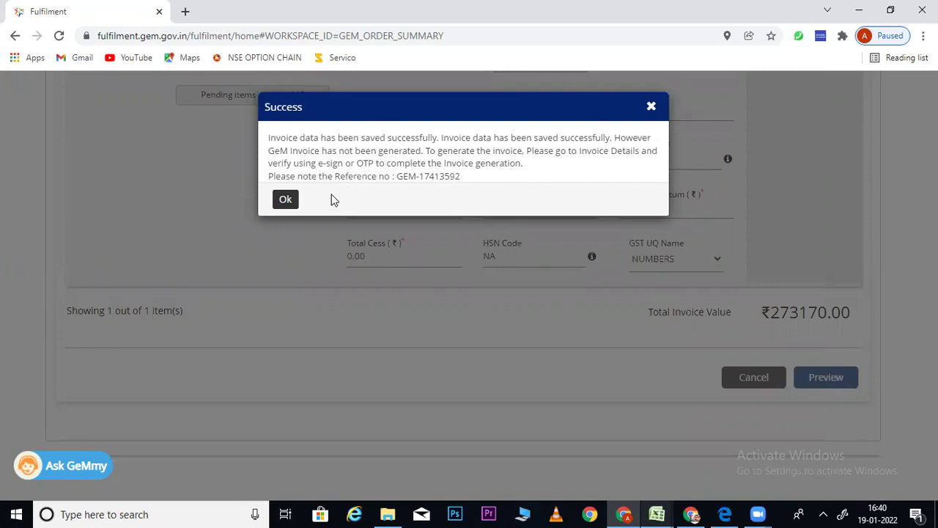
pyautogui.click(286, 201)
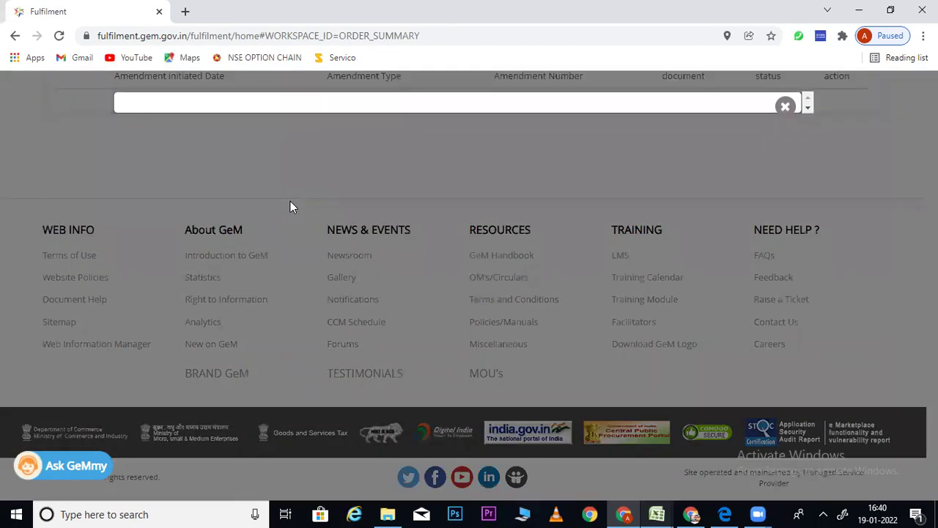
pyautogui.click(787, 107)
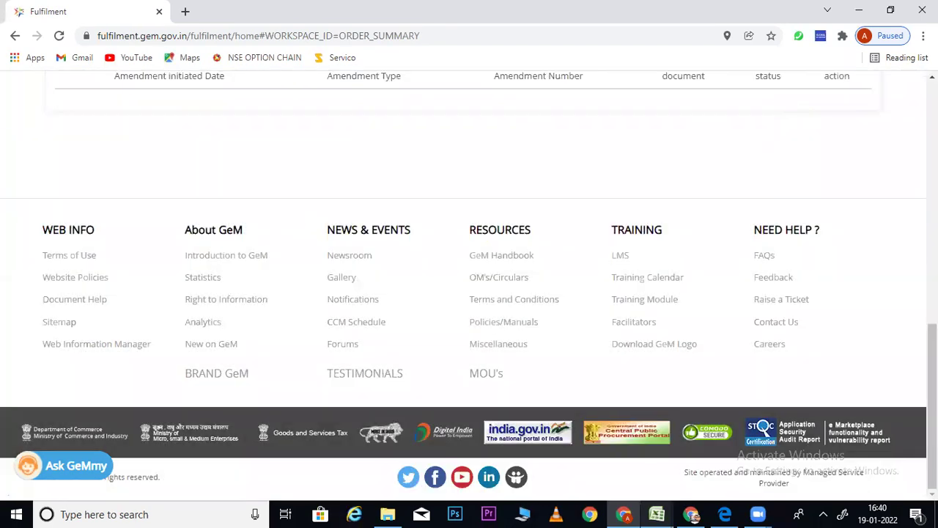
# Show the order's shipment-wise details and try to update the delivery details of invoice 102
pyautogui.scroll(4, 470, 286)
pyautogui.scroll(5, 458, 232)
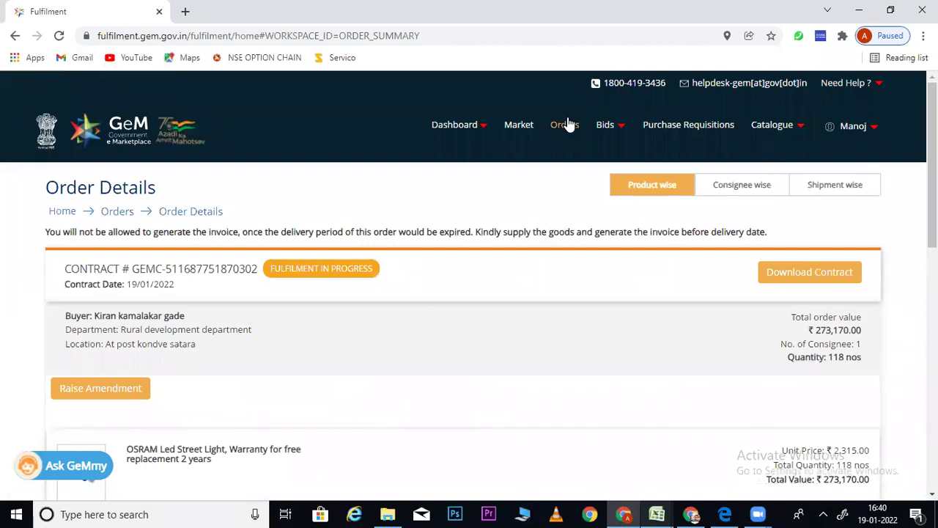
pyautogui.click(838, 190)
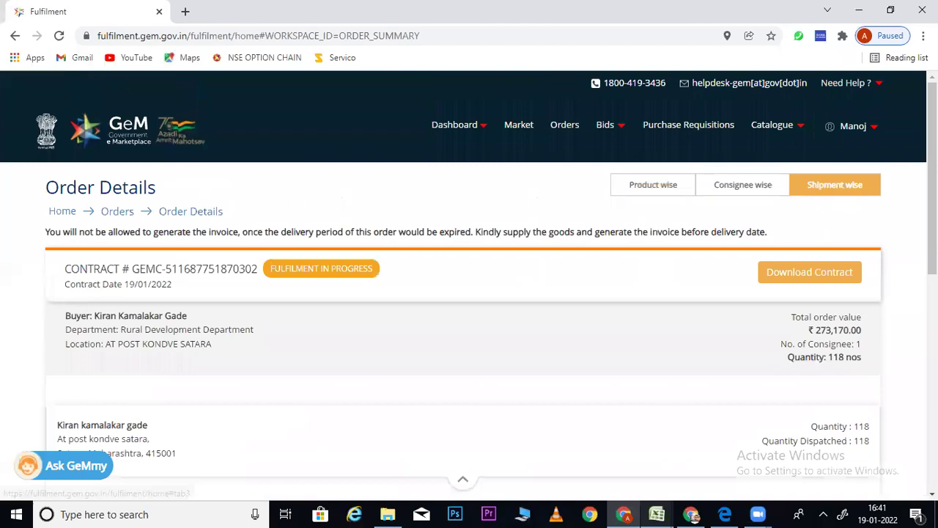
pyautogui.scroll(-3, 817, 200)
pyautogui.scroll(-1, 715, 220)
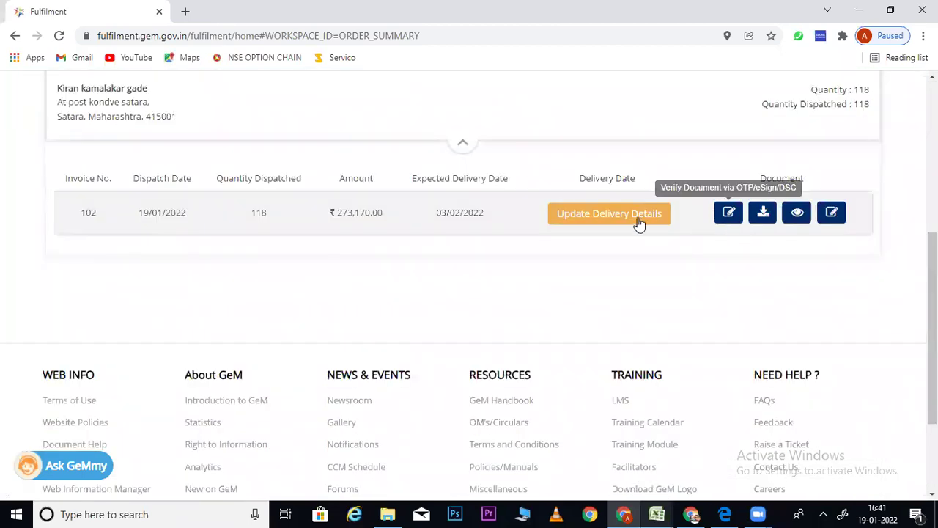
pyautogui.click(610, 217)
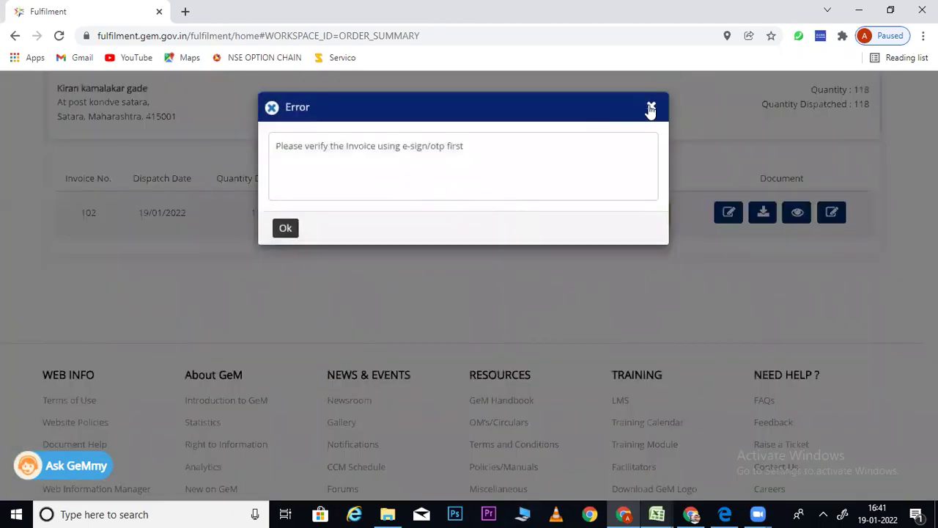
pyautogui.click(650, 104)
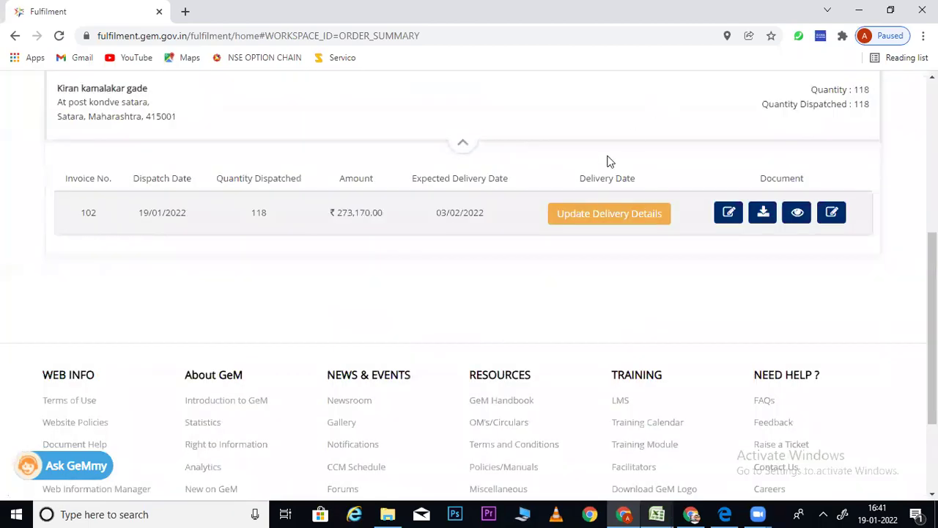
# Start the document verification of invoice 102 using OTP Verification
pyautogui.click(725, 214)
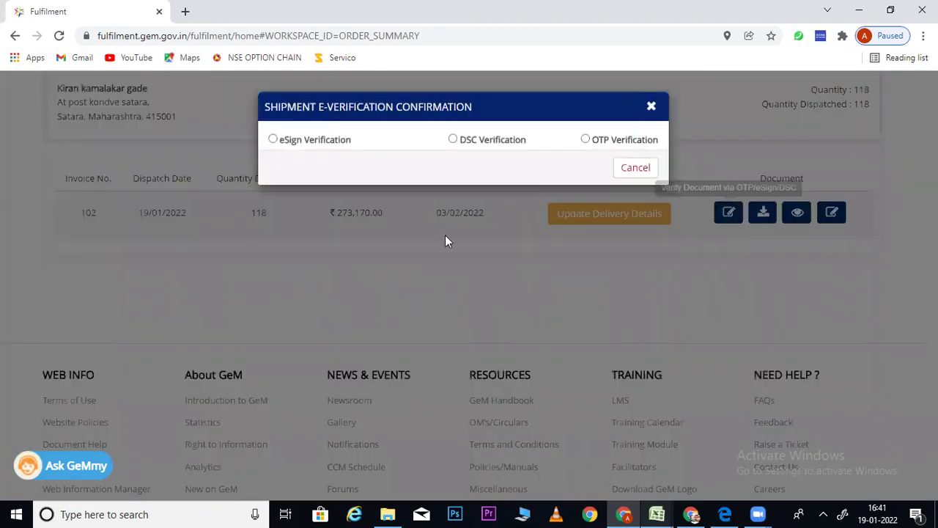
pyautogui.click(585, 140)
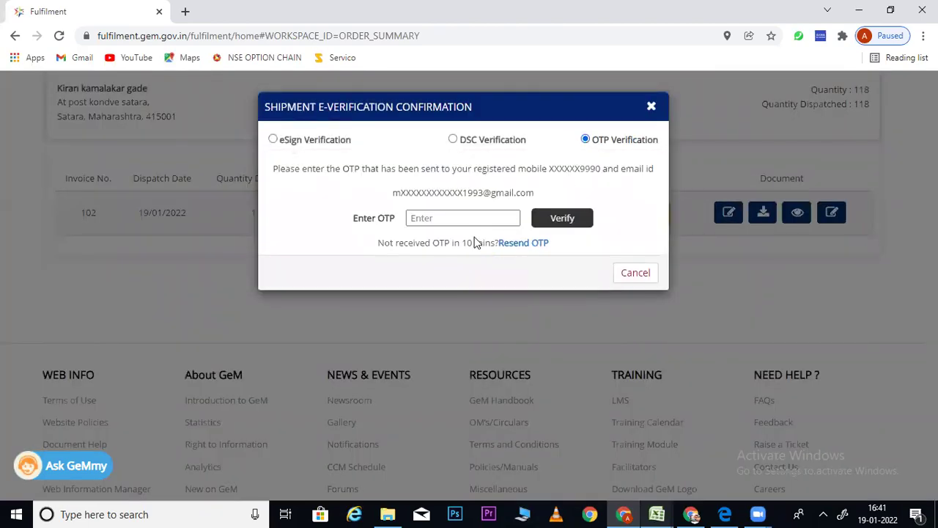